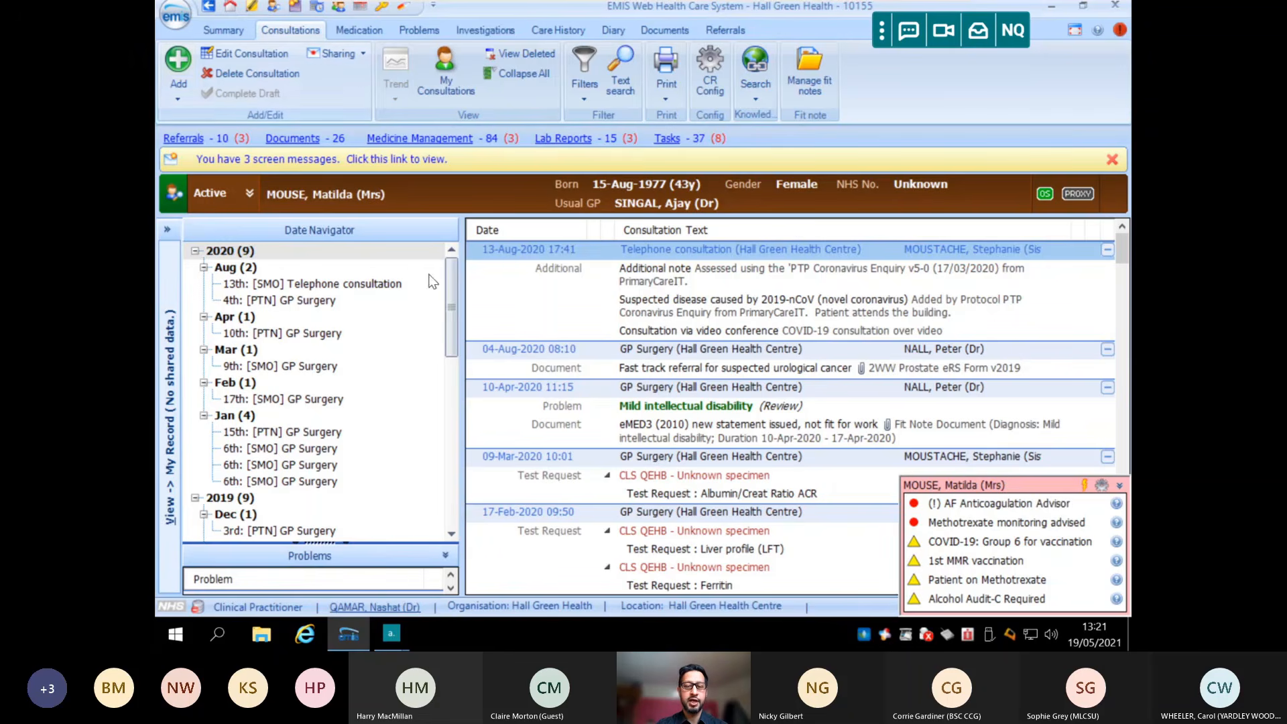
Dismiss the computer details form and start a new text message to the current patient from the accuRx toolbar
{"action": "left_click", "coordinate": [882, 35]}
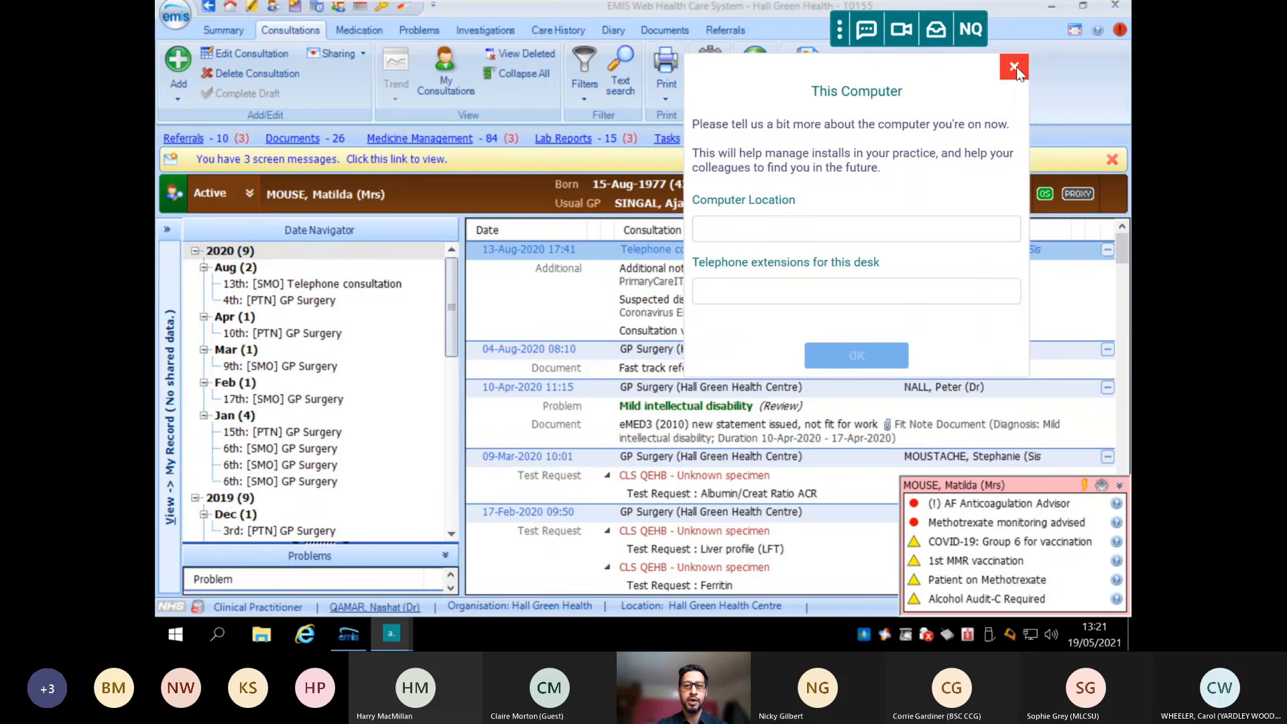
{"action": "left_click", "coordinate": [1014, 67]}
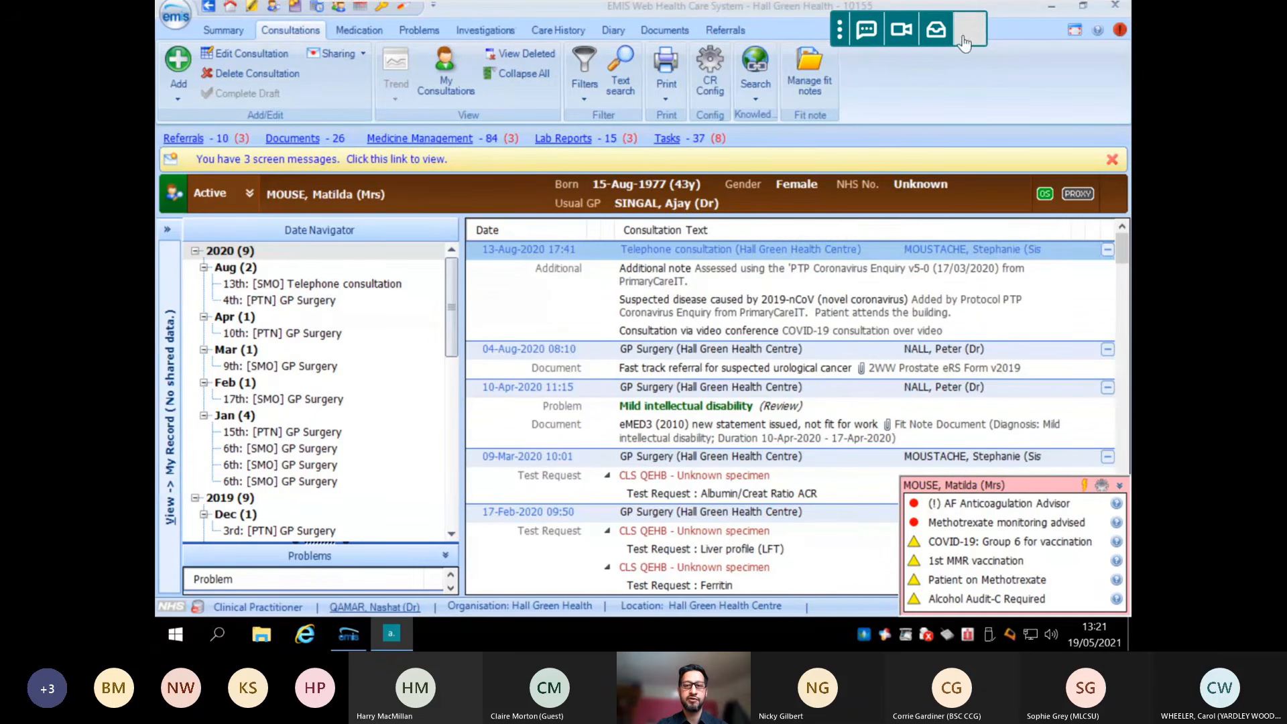
{"action": "left_click", "coordinate": [866, 34]}
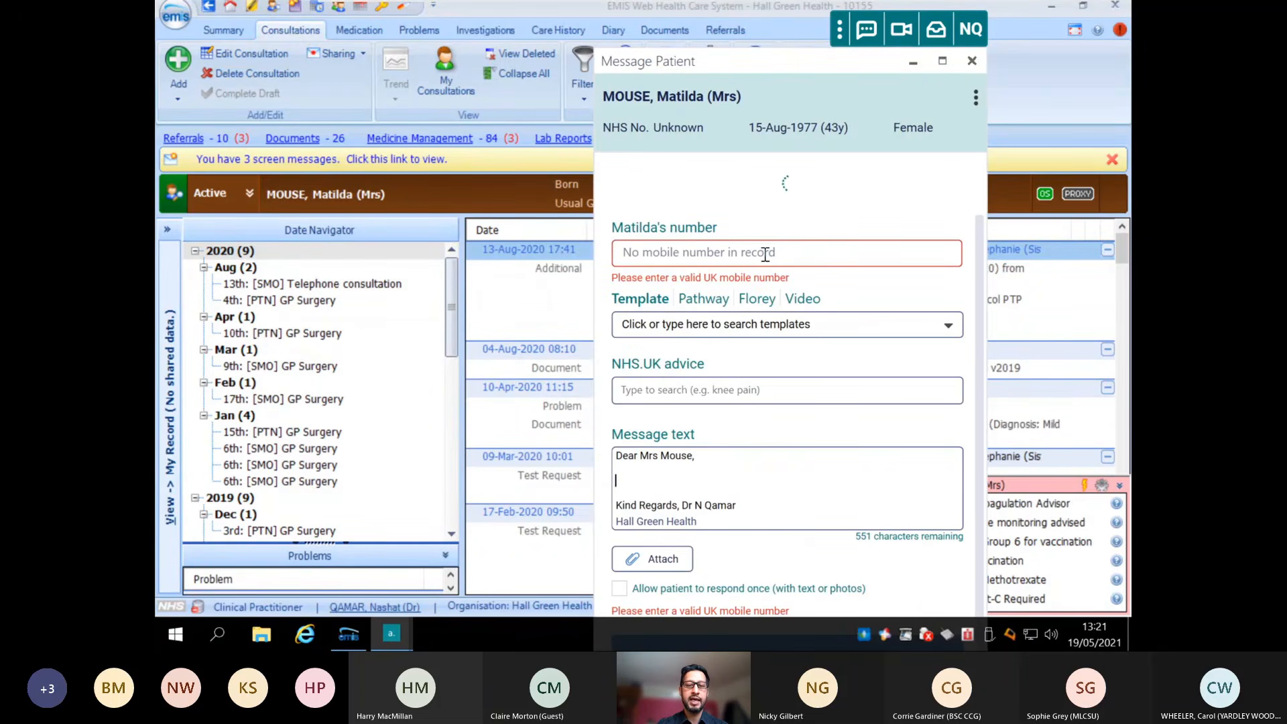
Copy the patient's mobile number from the expanded record details and paste it into the message's number field
{"action": "left_click", "coordinate": [249, 195]}
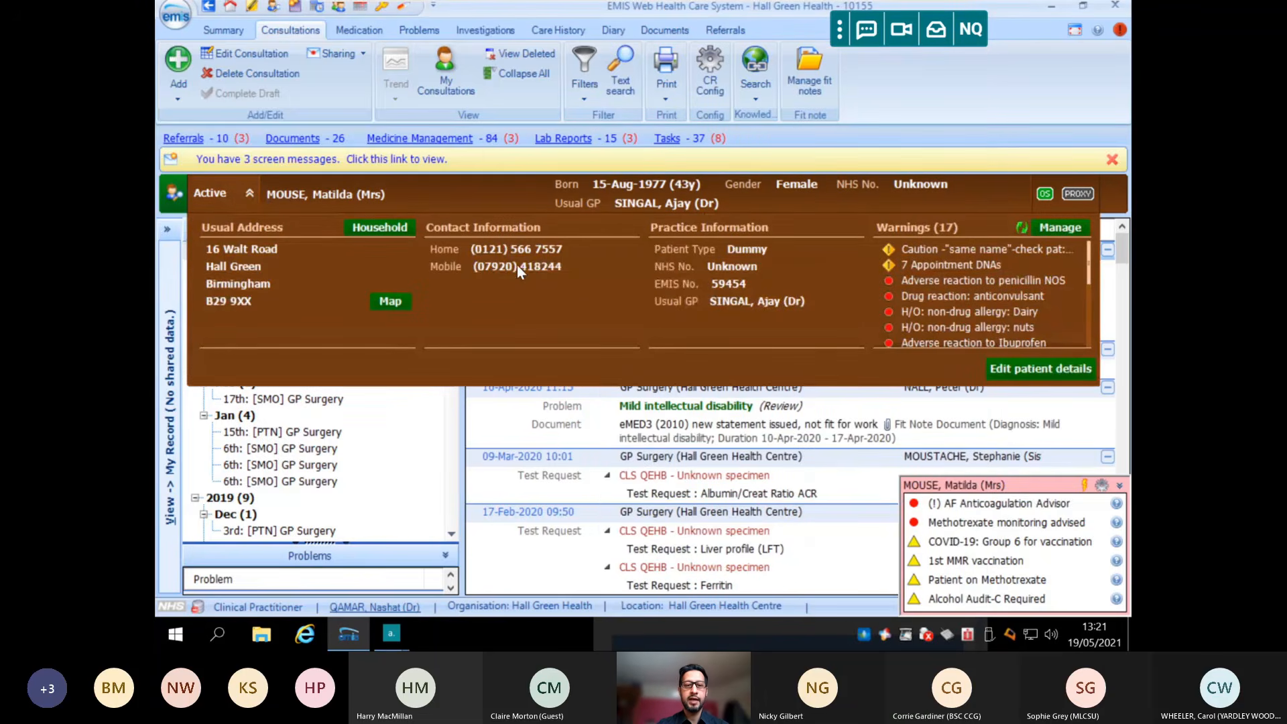
{"action": "right_click", "coordinate": [516, 265]}
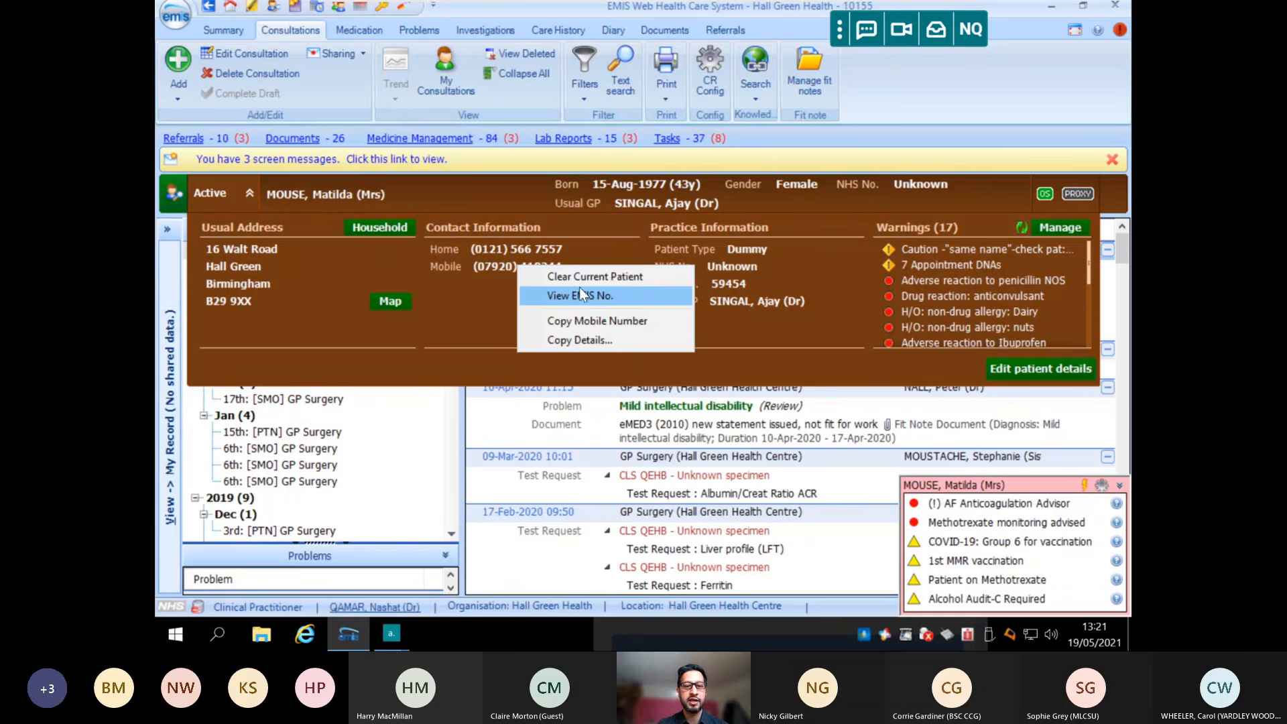
{"action": "left_click", "coordinate": [570, 322]}
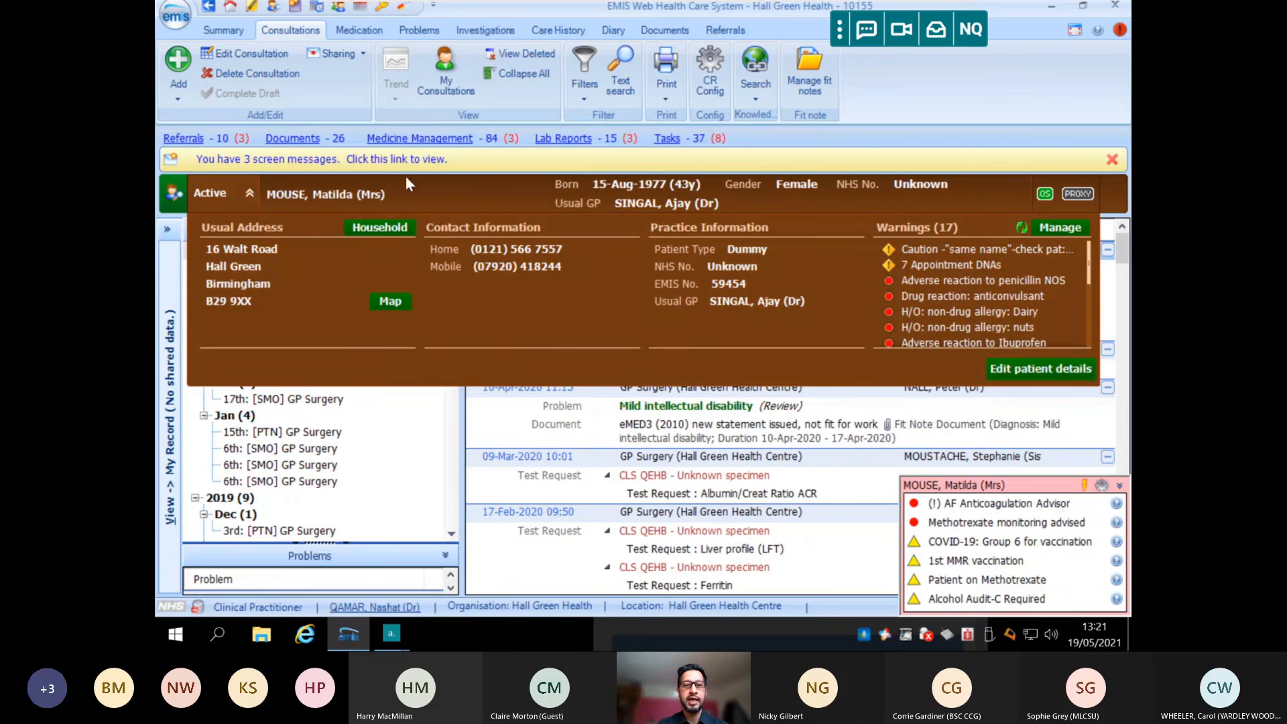
{"action": "left_click", "coordinate": [249, 194]}
{"action": "left_click", "coordinate": [866, 29]}
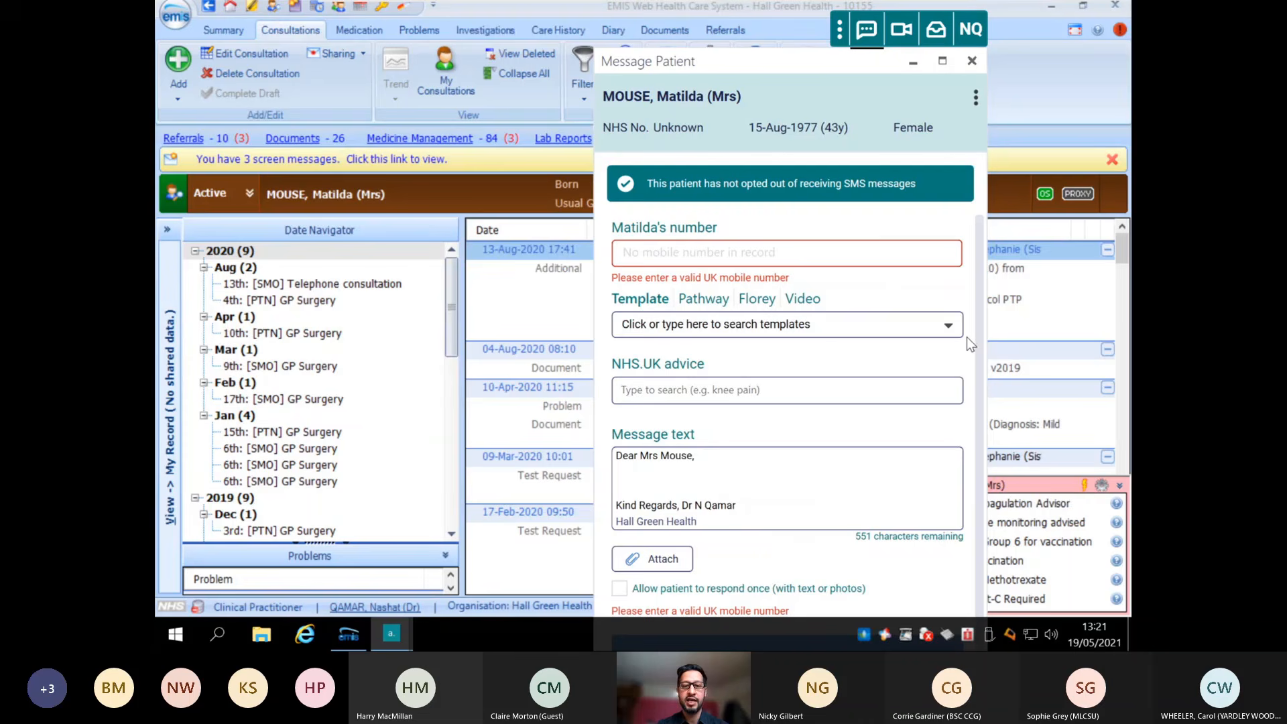
{"action": "right_click", "coordinate": [698, 254]}
{"action": "left_click", "coordinate": [731, 316]}
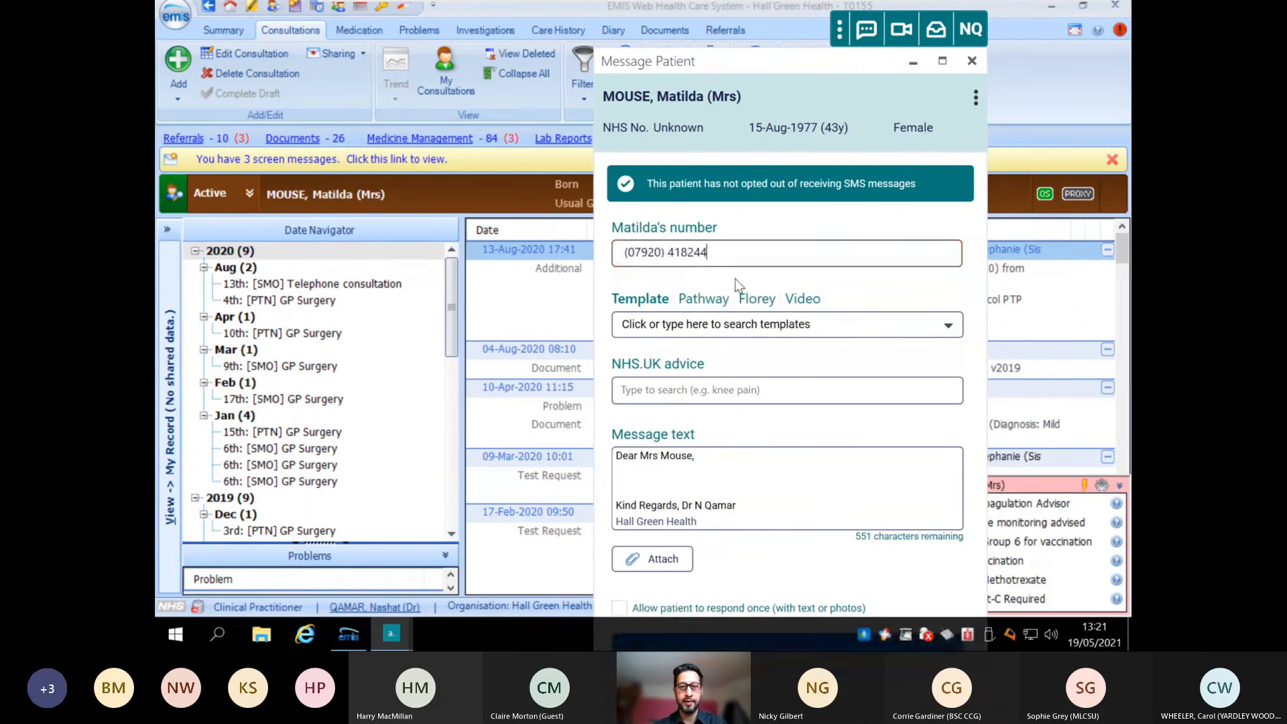
Open the practice's accuRx web settings and go to the Manage Templates page
{"action": "left_click", "coordinate": [737, 326]}
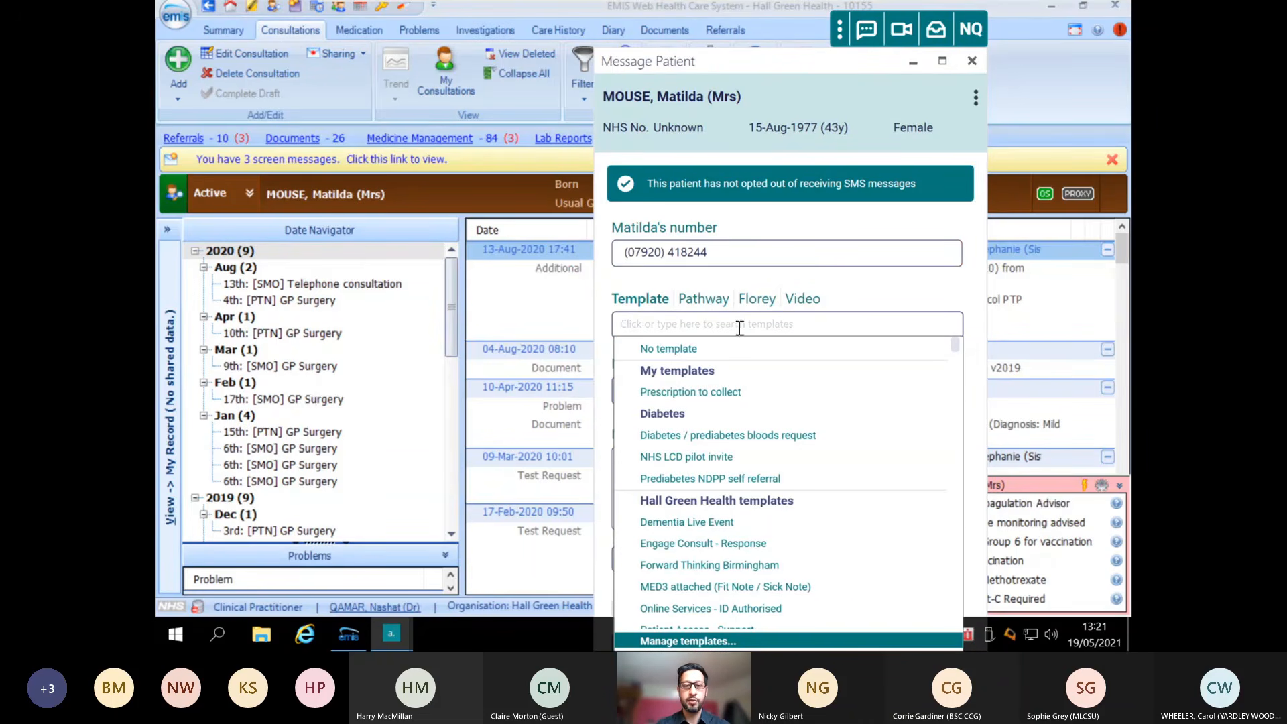
{"action": "left_click", "coordinate": [915, 291]}
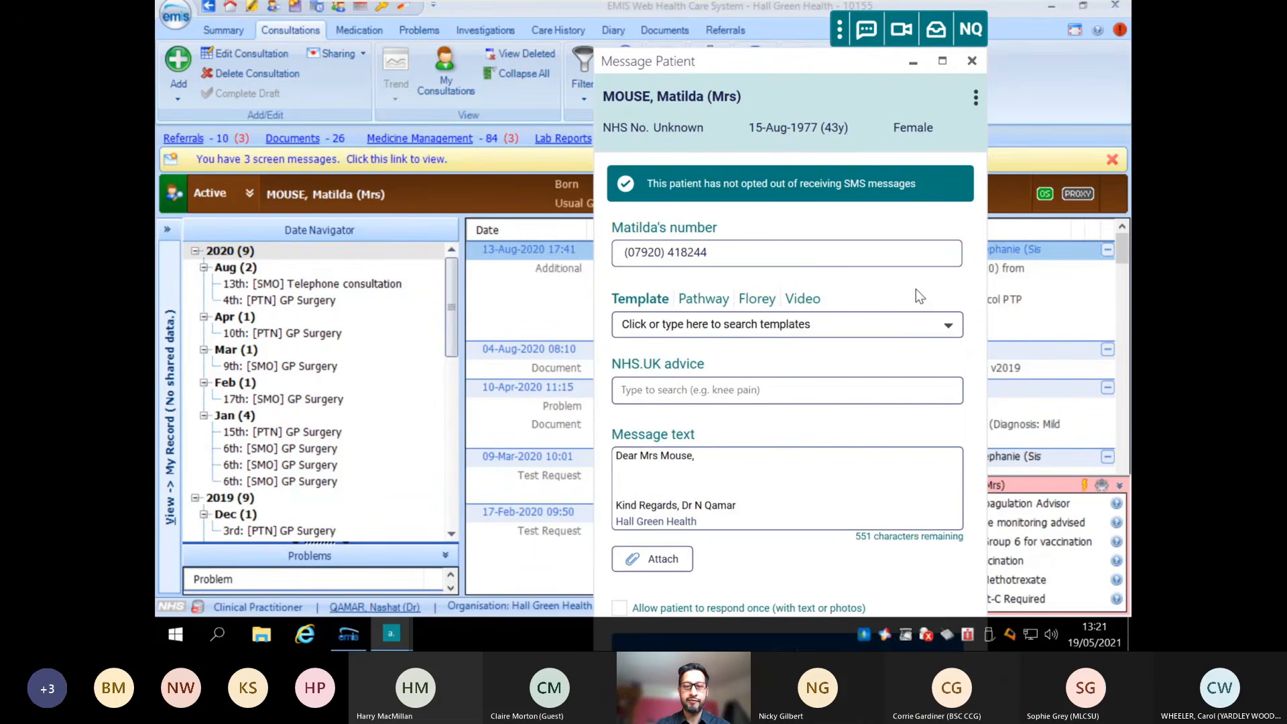
{"action": "left_click", "coordinate": [978, 34]}
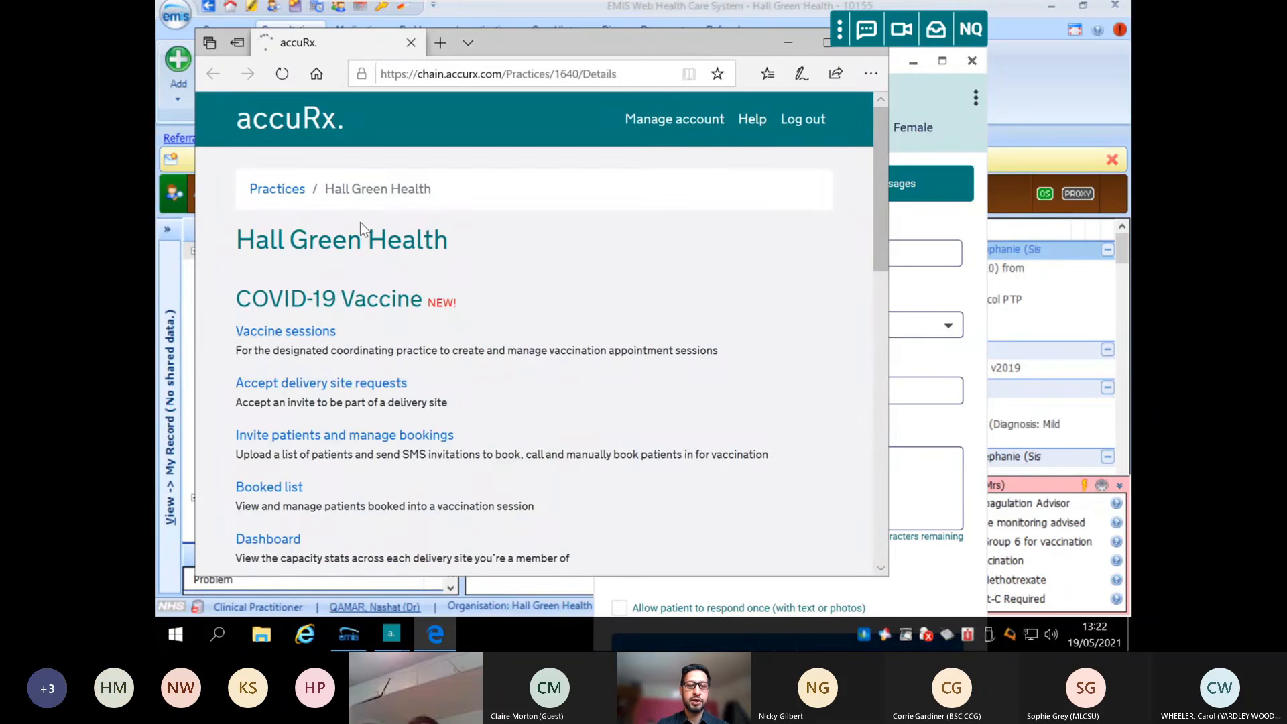
{"action": "scroll", "coordinate": [425, 353], "scroll_direction": "down", "scroll_amount": 3}
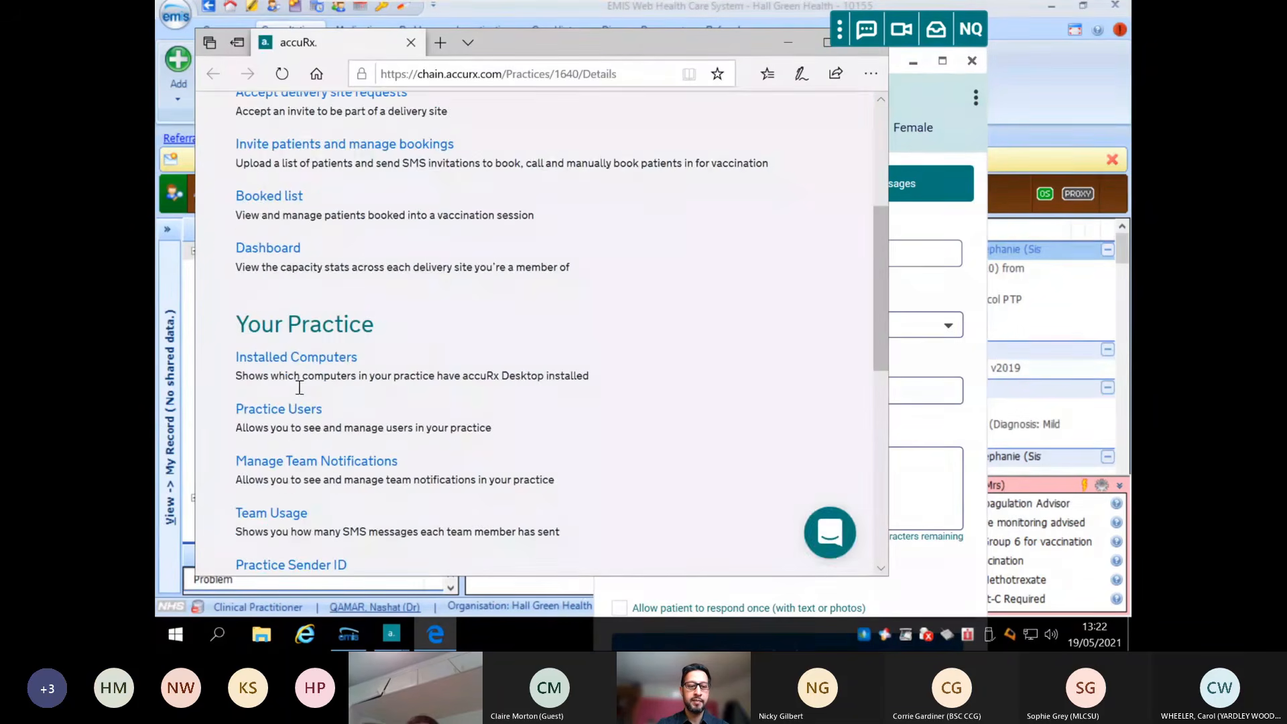
{"action": "scroll", "coordinate": [420, 384], "scroll_direction": "down", "scroll_amount": 9}
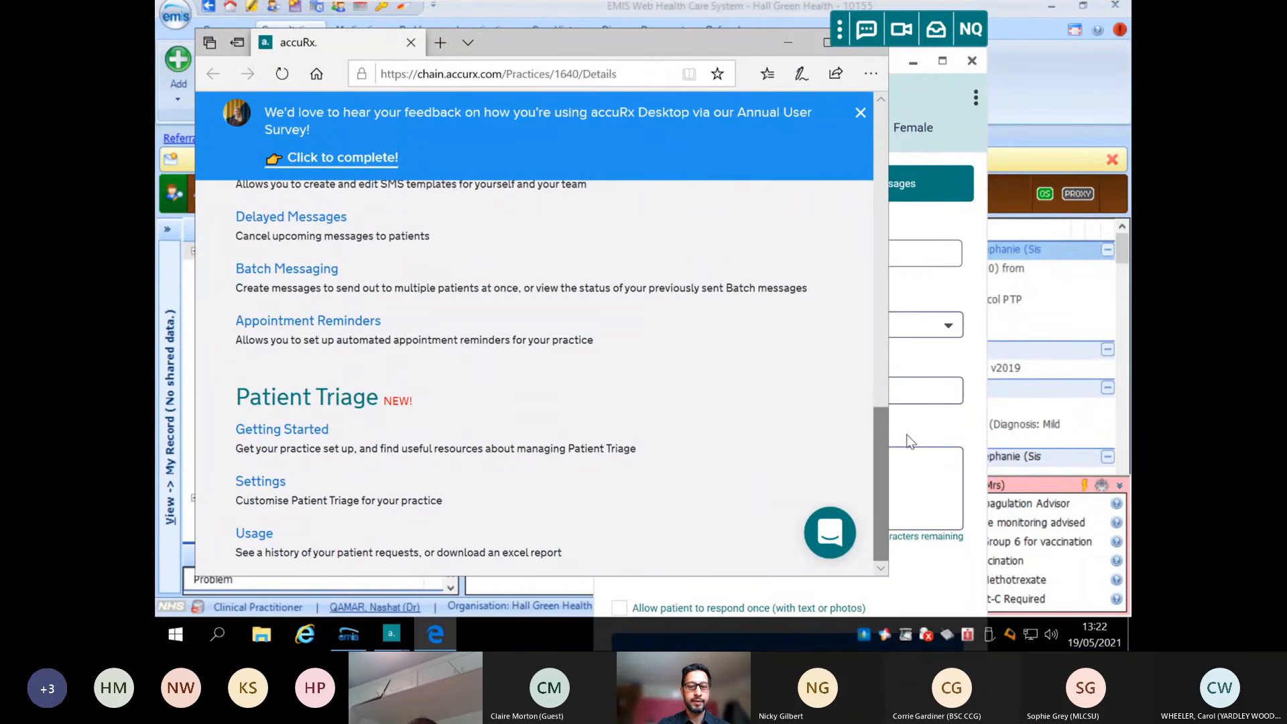
{"action": "mouse_move", "coordinate": [871, 427]}
{"action": "left_mouse_down"}
{"action": "mouse_move", "coordinate": [858, 134]}
{"action": "mouse_move", "coordinate": [832, 336]}
{"action": "left_mouse_up"}
{"action": "scroll", "coordinate": [831, 348], "scroll_direction": "down", "scroll_amount": 2}
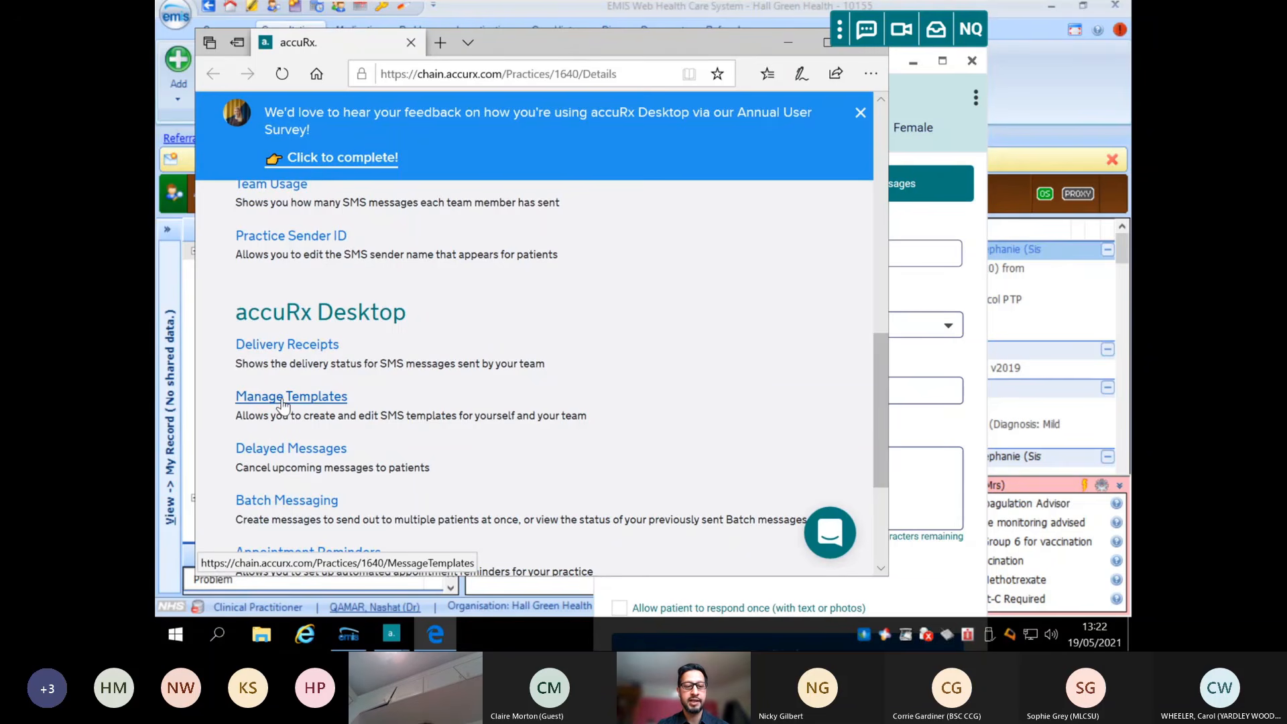
{"action": "left_click", "coordinate": [305, 402]}
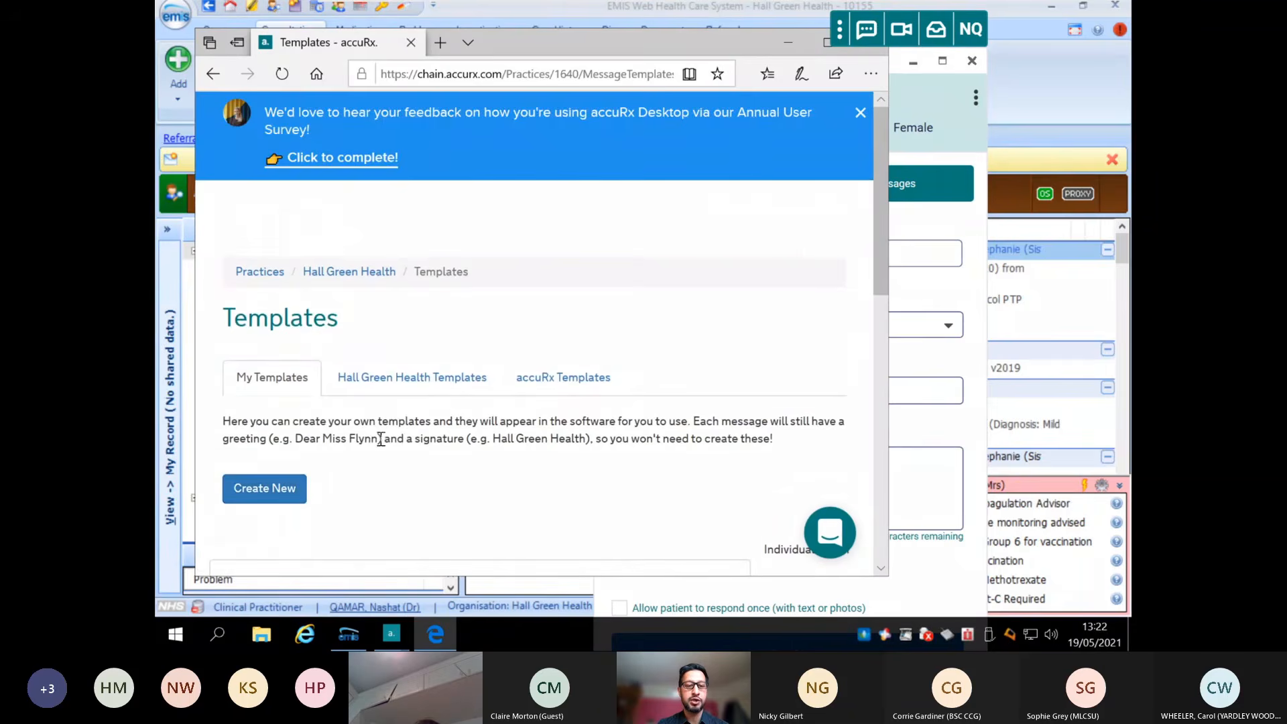
Examine the personal message templates, including those in the Diabetes category
{"action": "scroll", "coordinate": [382, 442], "scroll_direction": "down", "scroll_amount": 4}
{"action": "scroll", "coordinate": [392, 383], "scroll_direction": "up", "scroll_amount": 2}
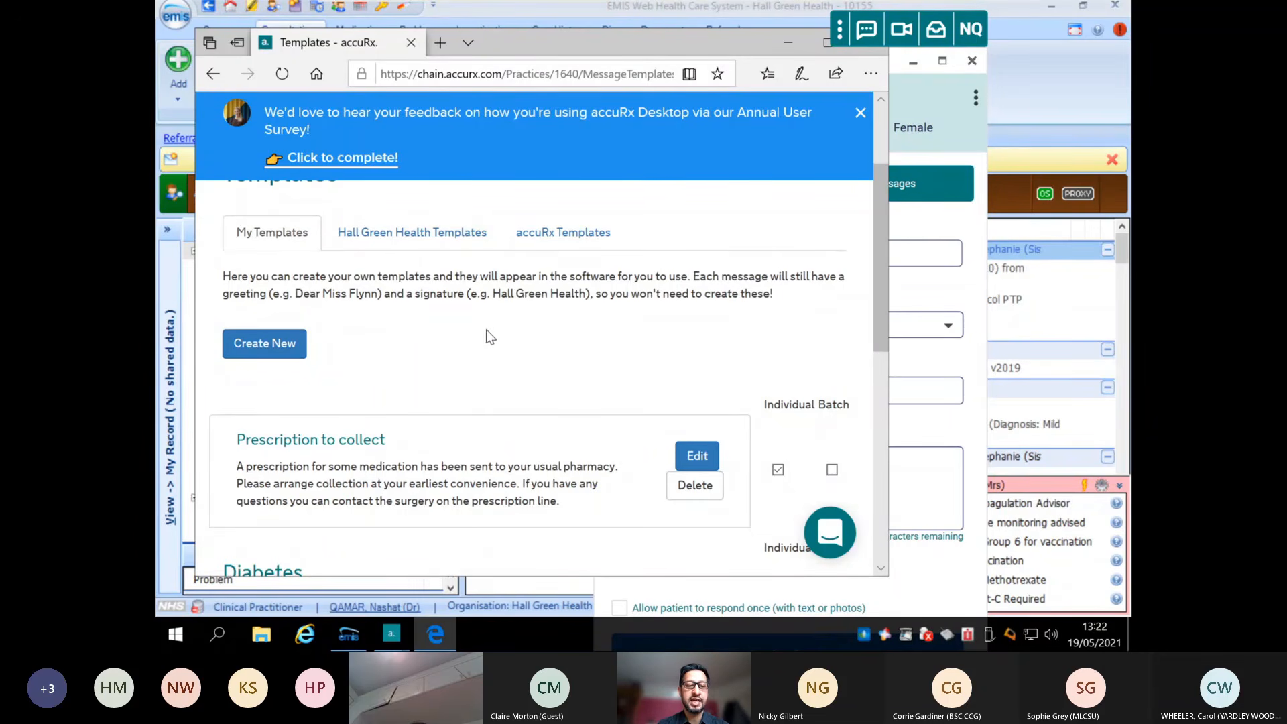
{"action": "scroll", "coordinate": [487, 330], "scroll_direction": "down", "scroll_amount": 2}
{"action": "scroll", "coordinate": [488, 330], "scroll_direction": "down", "scroll_amount": 4}
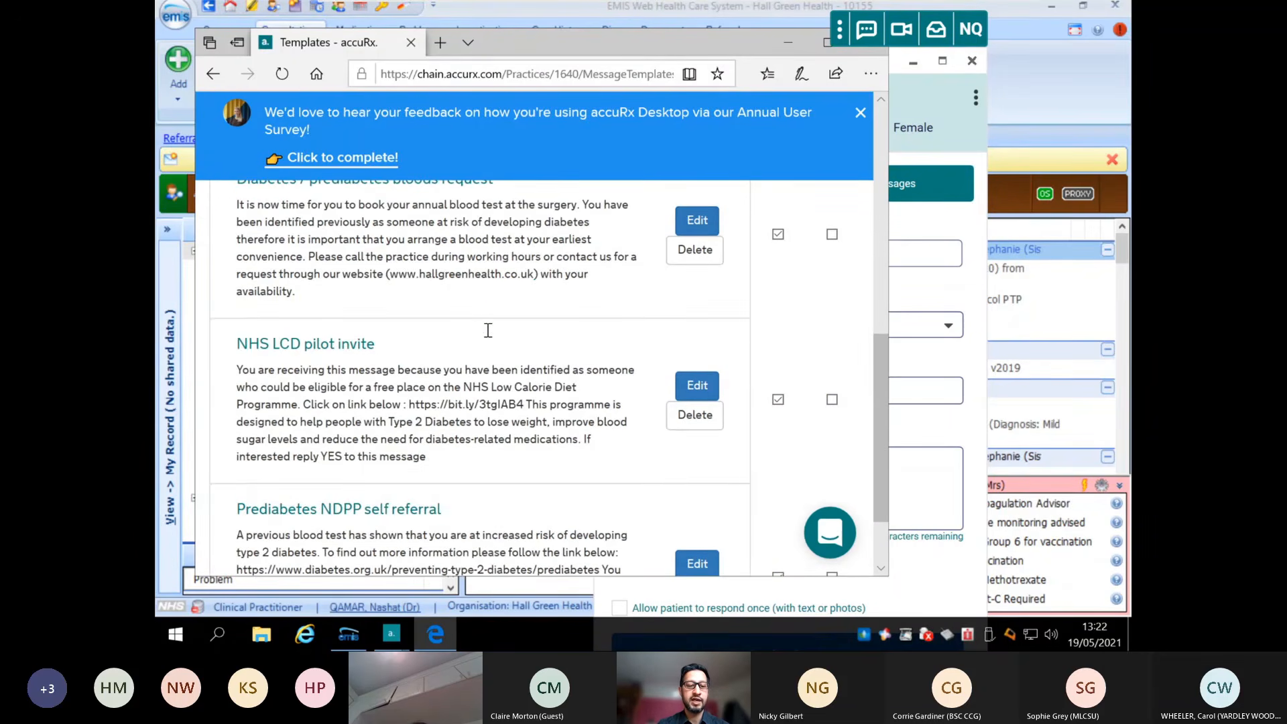
{"action": "scroll", "coordinate": [488, 330], "scroll_direction": "down", "scroll_amount": 1}
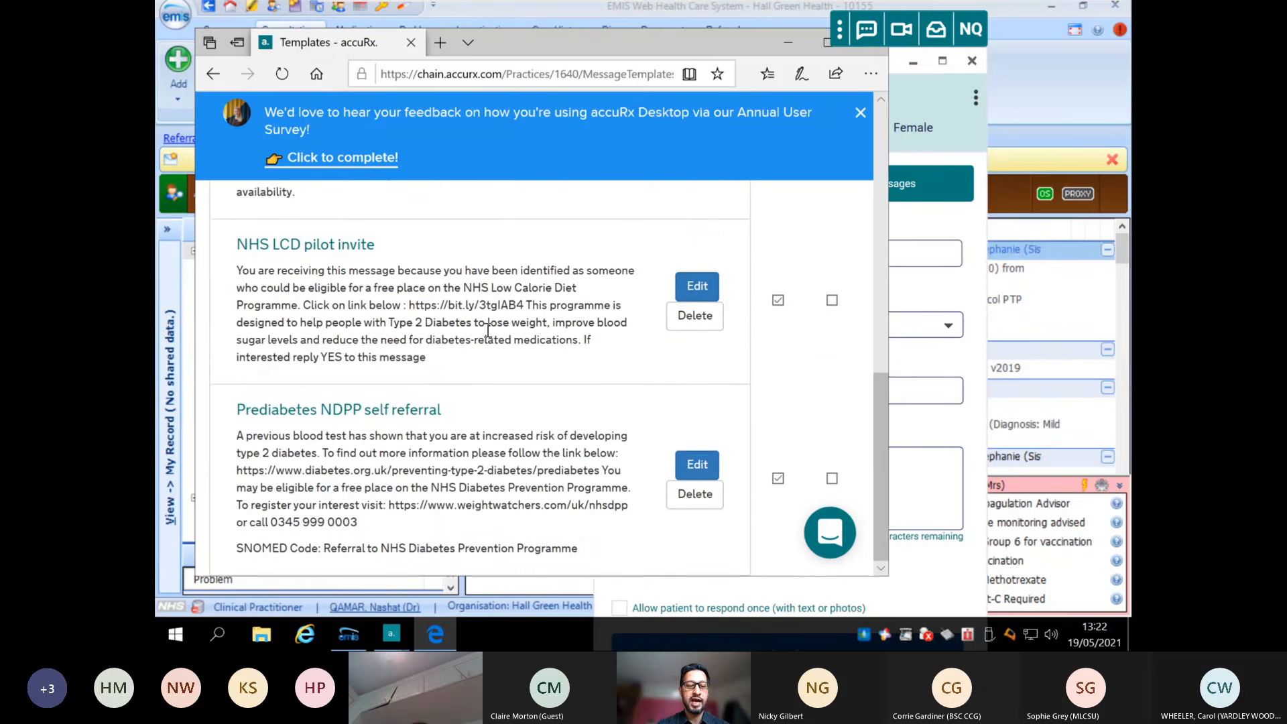
{"action": "scroll", "coordinate": [475, 325], "scroll_direction": "up", "scroll_amount": 8}
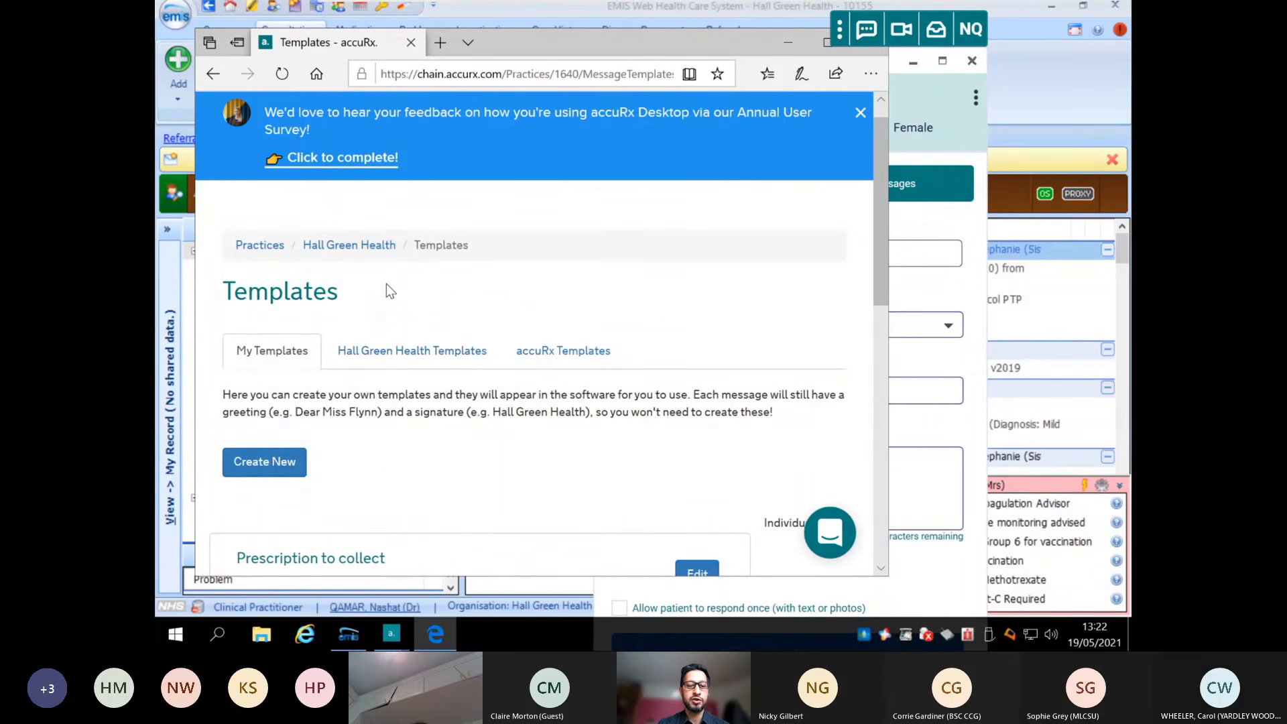
{"action": "scroll", "coordinate": [386, 284], "scroll_direction": "down", "scroll_amount": 2}
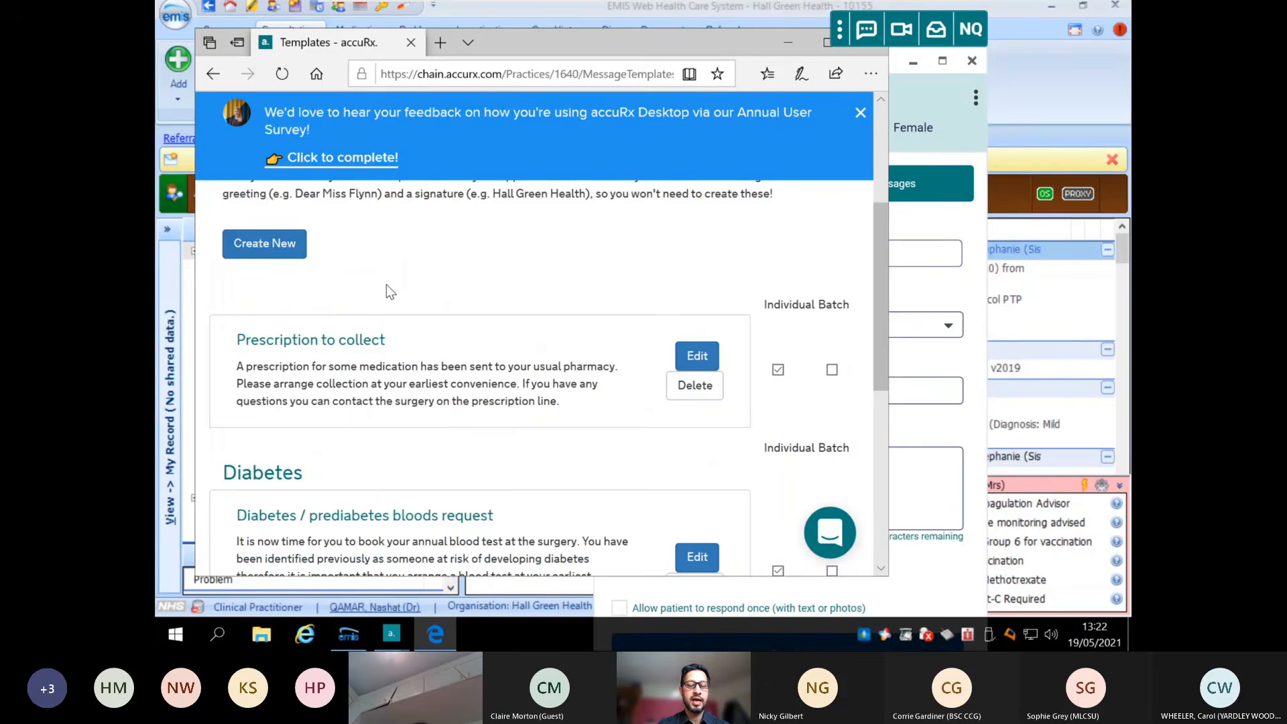
{"action": "scroll", "coordinate": [388, 288], "scroll_direction": "up", "scroll_amount": 1}
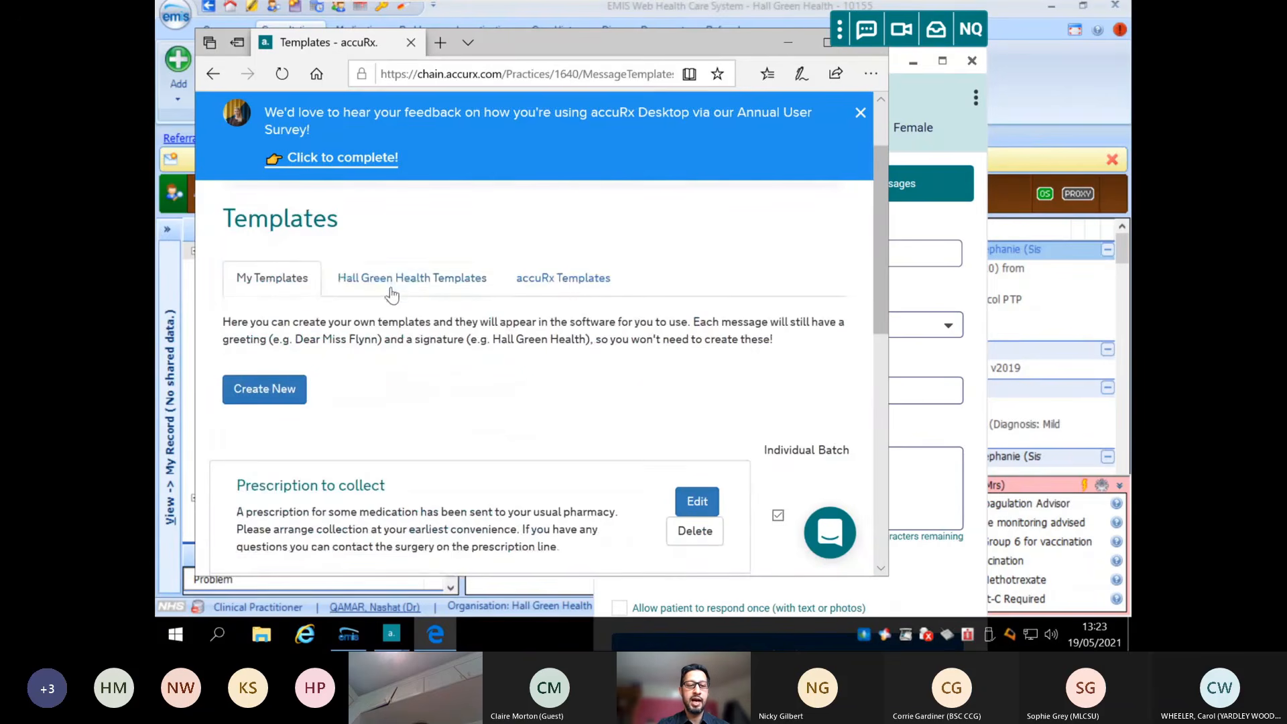
Open a blank new template and review its title, message, reply, category and SNOMED code settings before returning to the patient message
{"action": "left_click", "coordinate": [269, 398]}
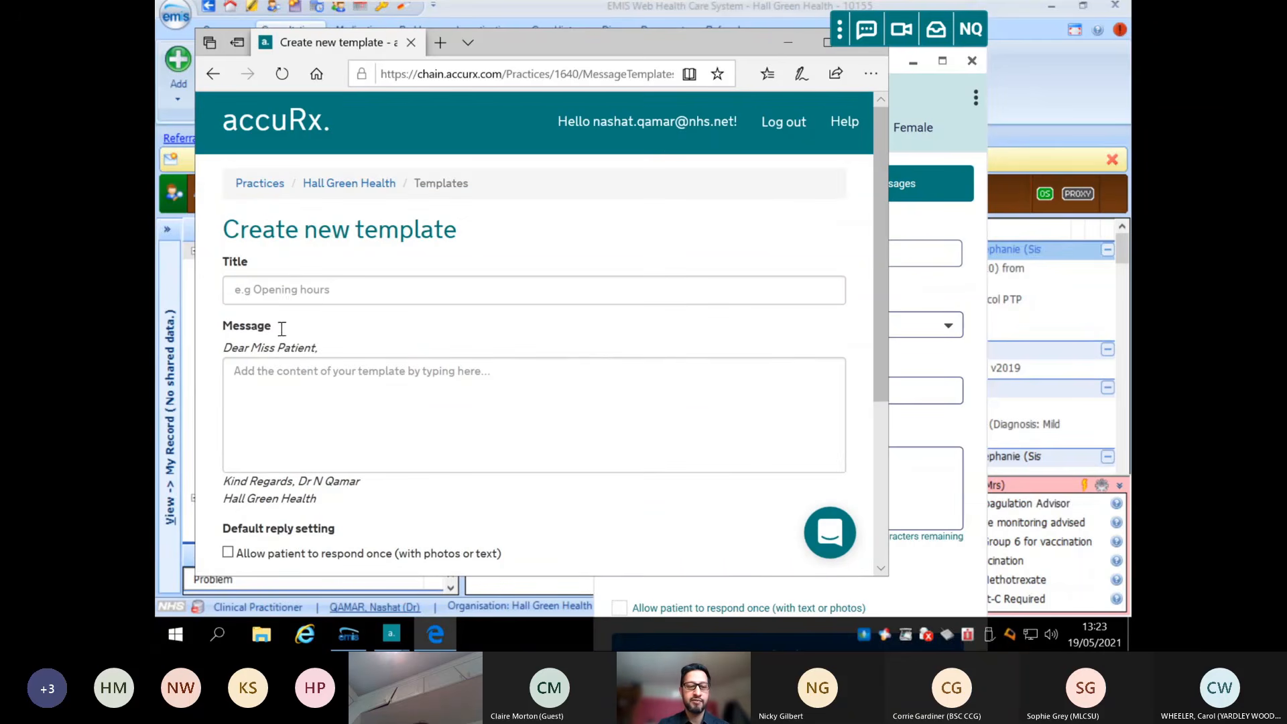
{"action": "left_click", "coordinate": [257, 374]}
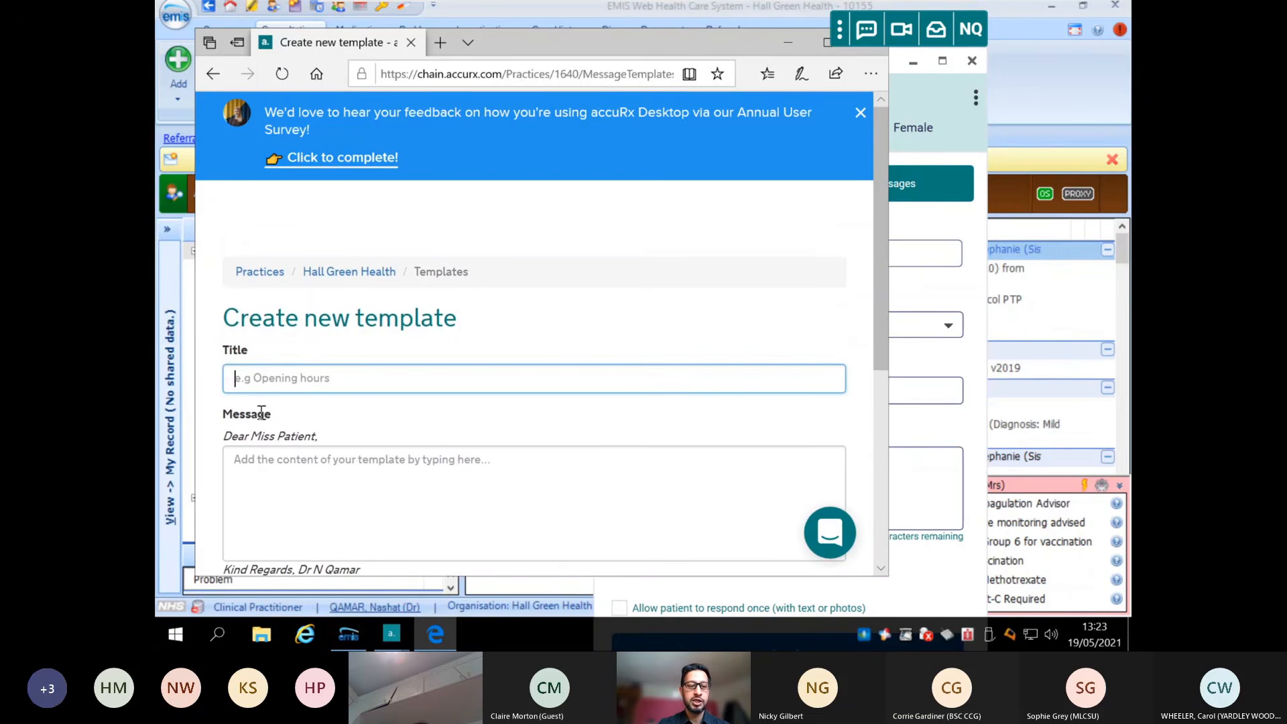
{"action": "left_click", "coordinate": [266, 463]}
{"action": "scroll", "coordinate": [270, 467], "scroll_direction": "down", "scroll_amount": 5}
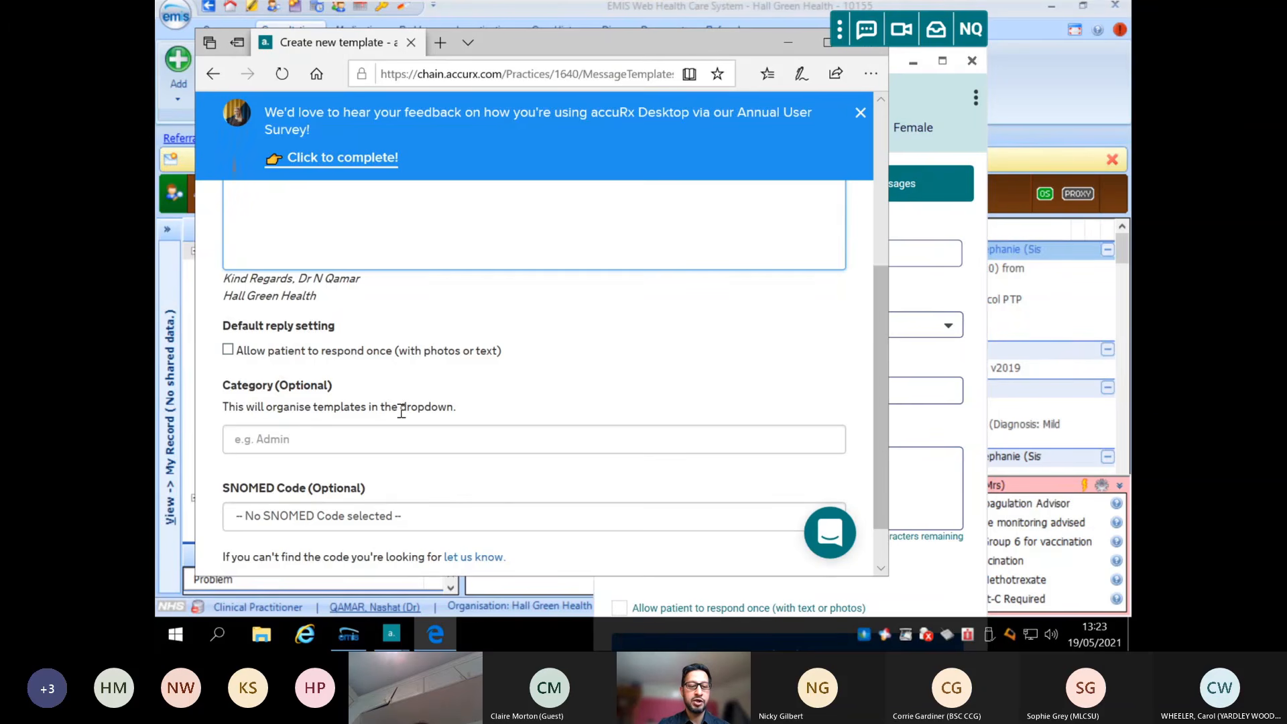
{"action": "scroll", "coordinate": [375, 422], "scroll_direction": "down", "scroll_amount": 1}
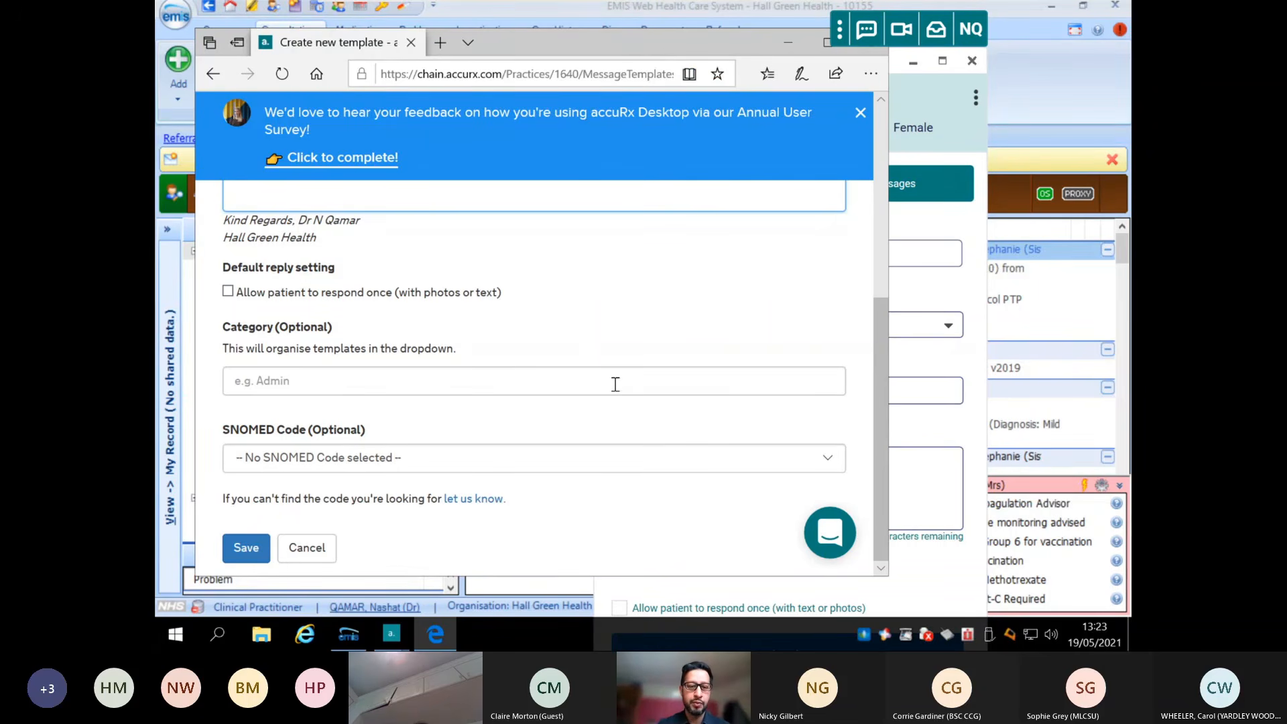
{"action": "left_click", "coordinate": [789, 46]}
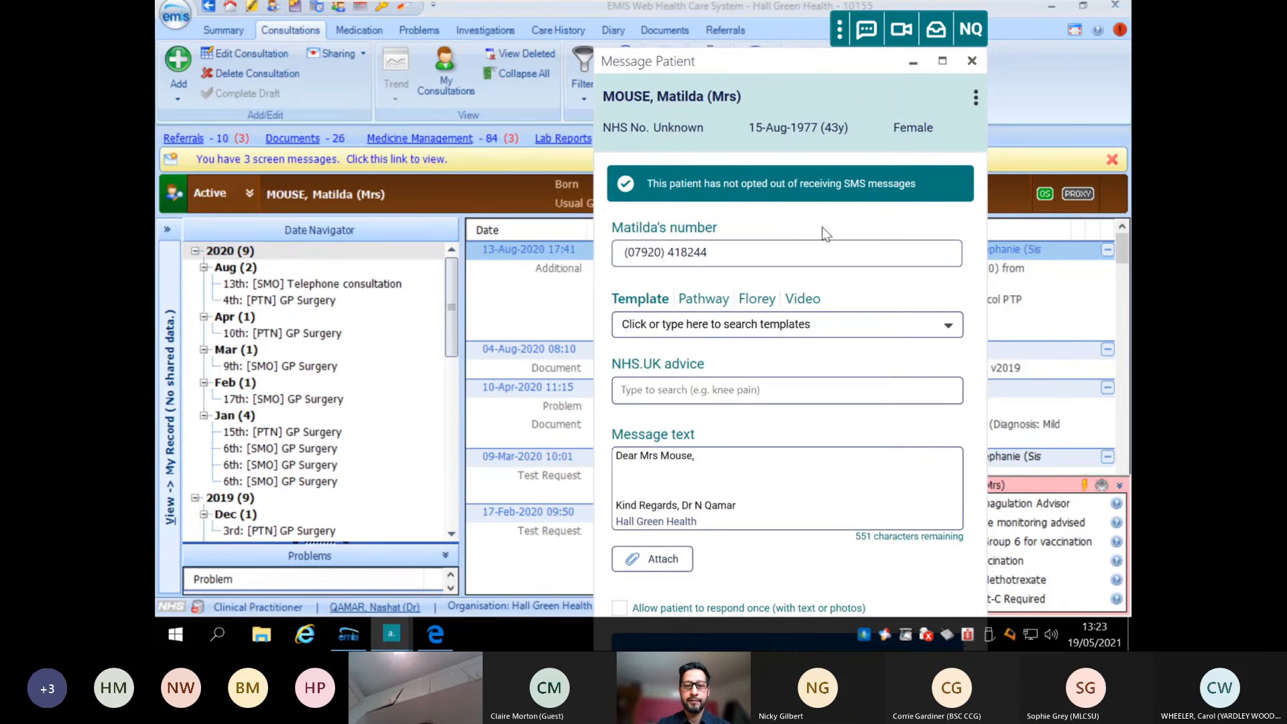
Apply the NHS LCD pilot invite template to the patient message and review its text
{"action": "left_click", "coordinate": [949, 327]}
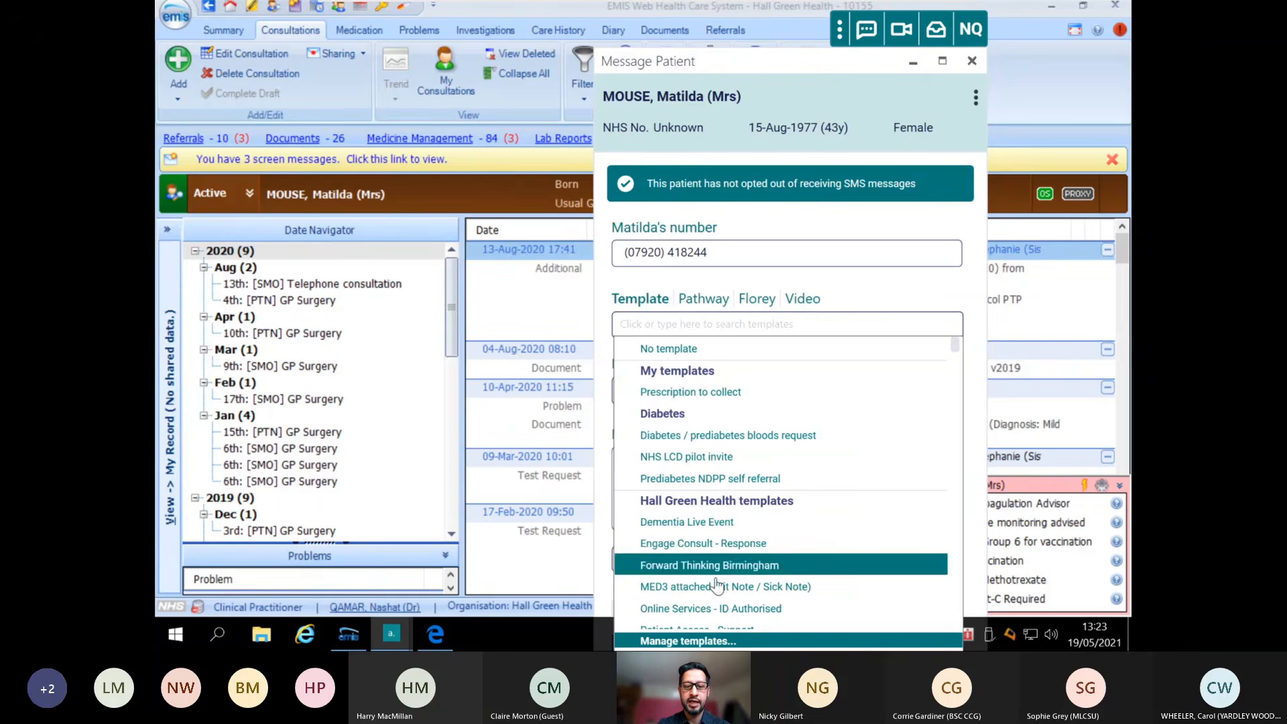
{"action": "scroll", "coordinate": [709, 603], "scroll_direction": "down", "scroll_amount": 3}
{"action": "scroll", "coordinate": [720, 570], "scroll_direction": "up", "scroll_amount": 1}
{"action": "scroll", "coordinate": [740, 543], "scroll_direction": "up", "scroll_amount": 2}
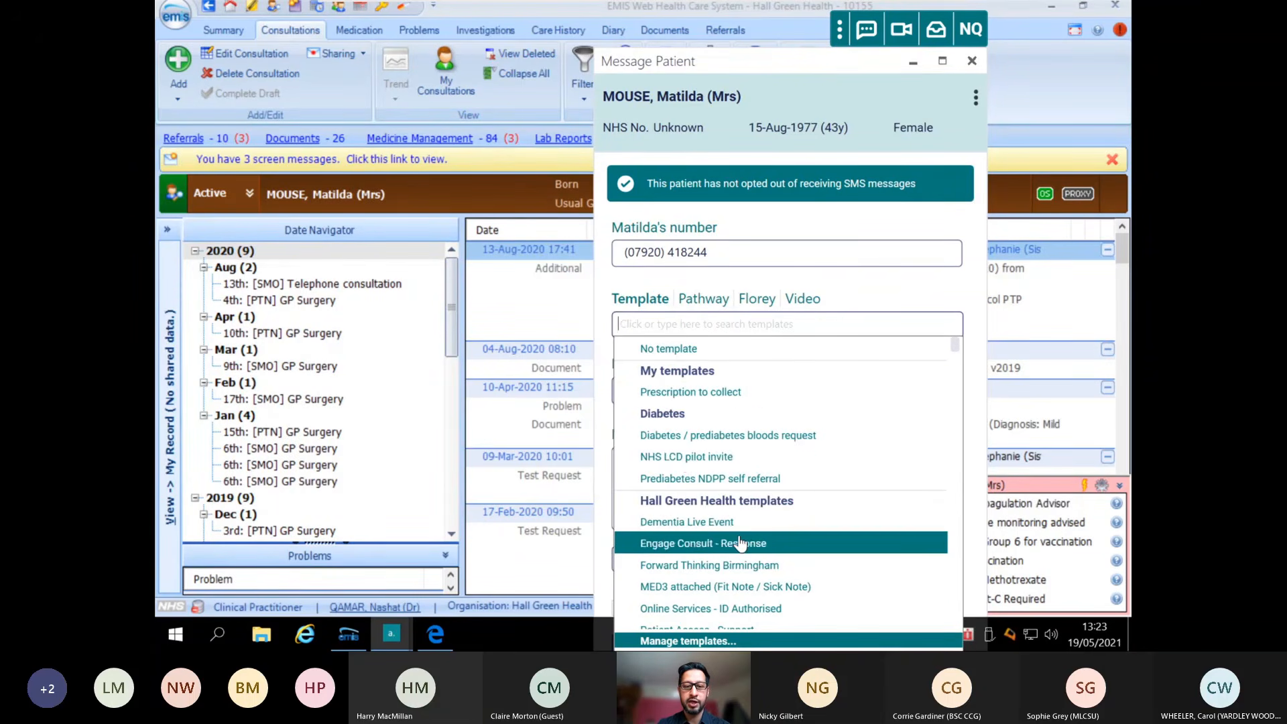
{"action": "left_click", "coordinate": [683, 460]}
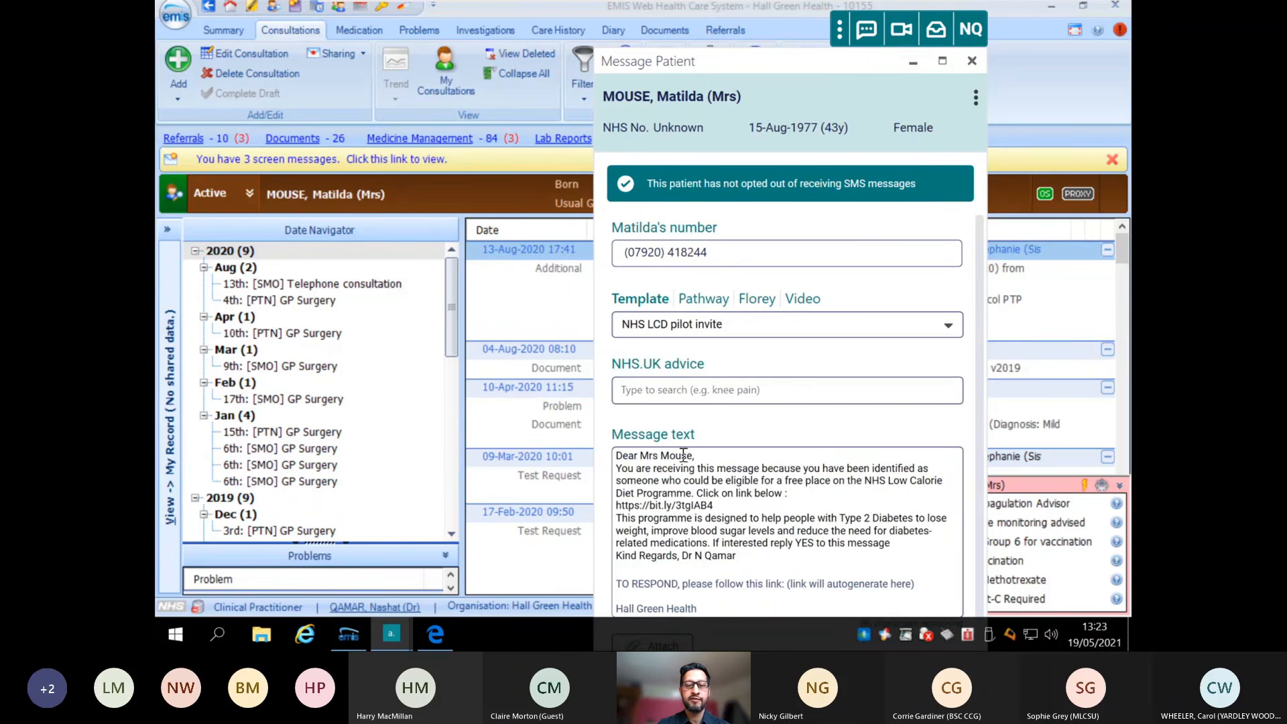
{"action": "scroll", "coordinate": [749, 458], "scroll_direction": "down", "scroll_amount": 1}
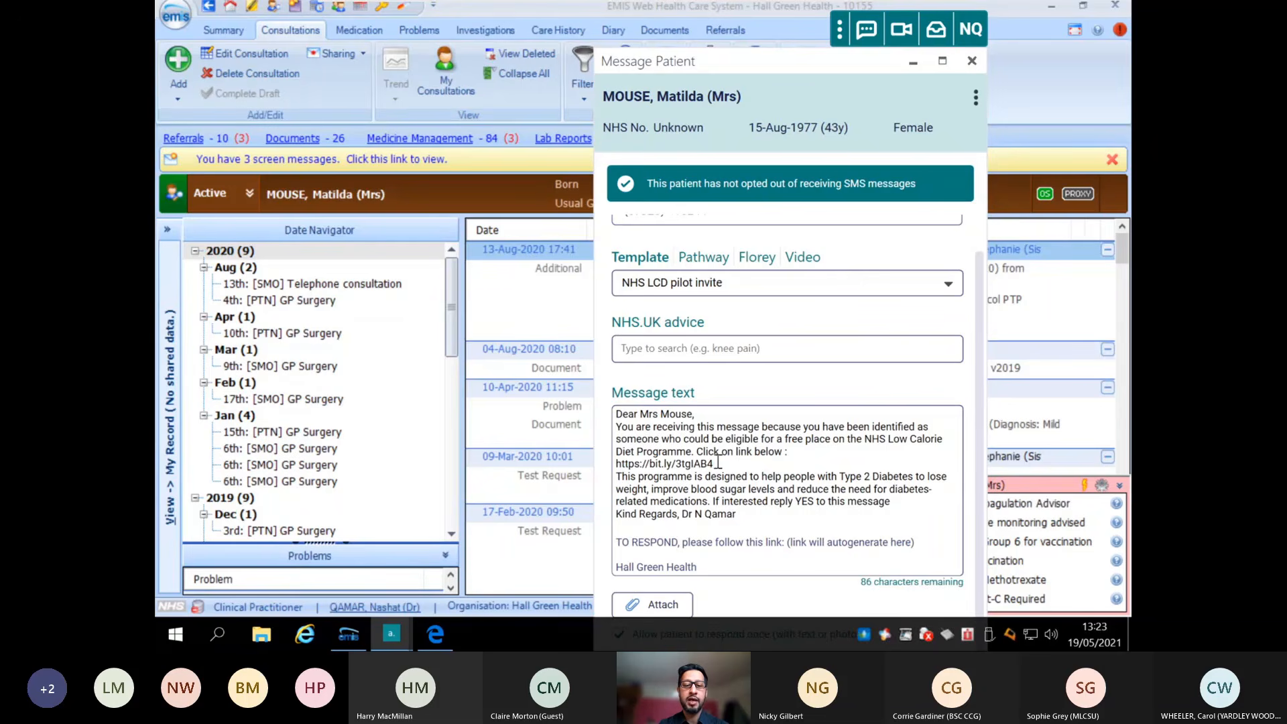
Copy the bit.ly link from the invite message text and open it in a new browser tab
{"action": "left_click_drag", "start_coordinate": [724, 462], "coordinate": [615, 464]}
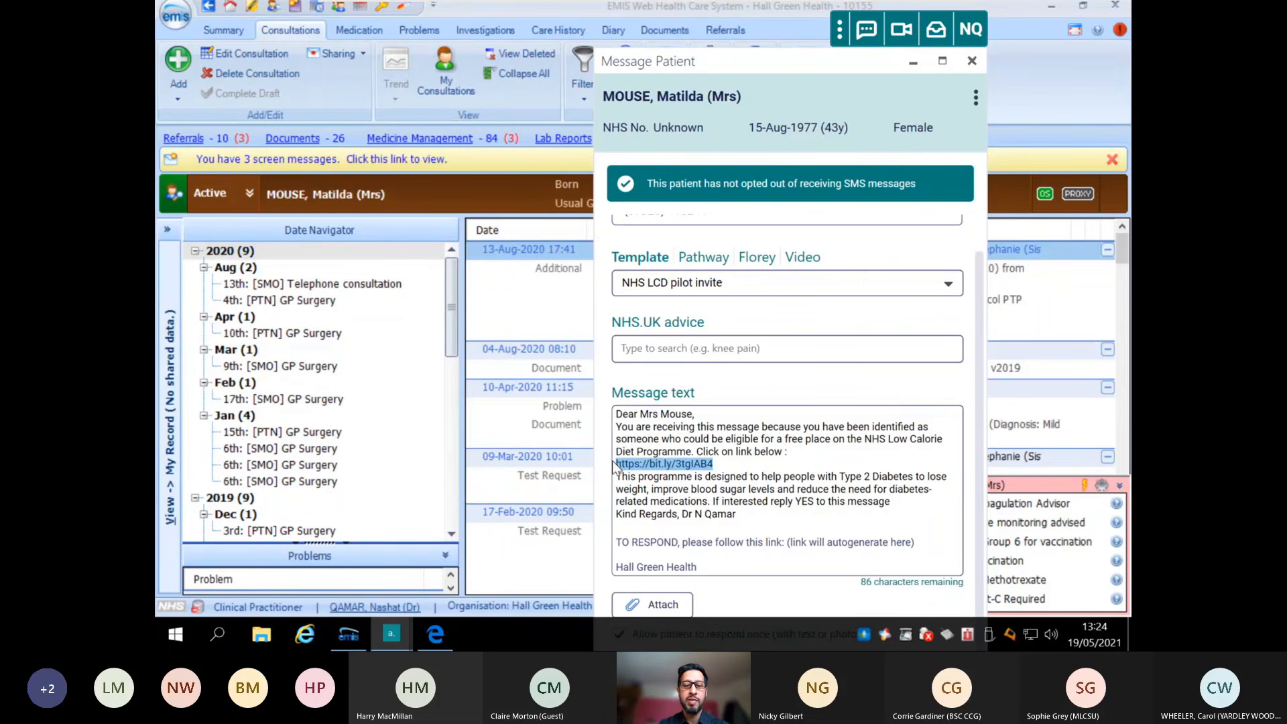
{"action": "right_click", "coordinate": [640, 463]}
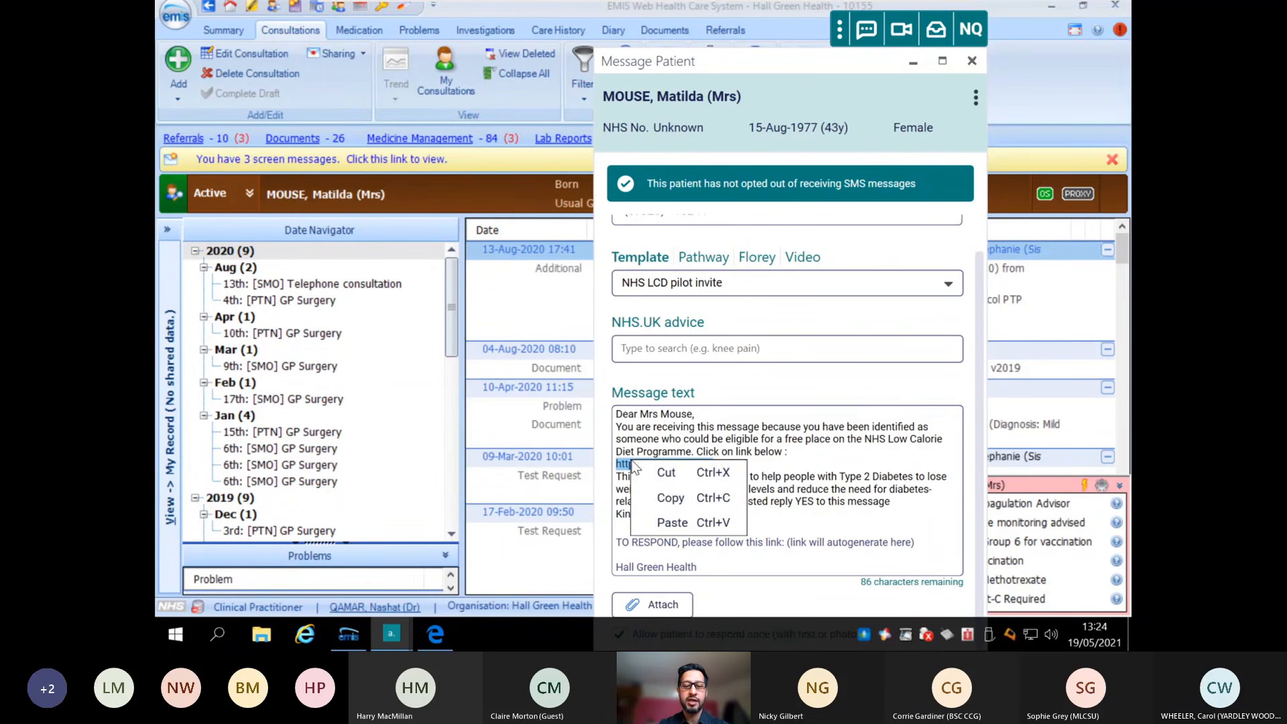
{"action": "left_click", "coordinate": [670, 496]}
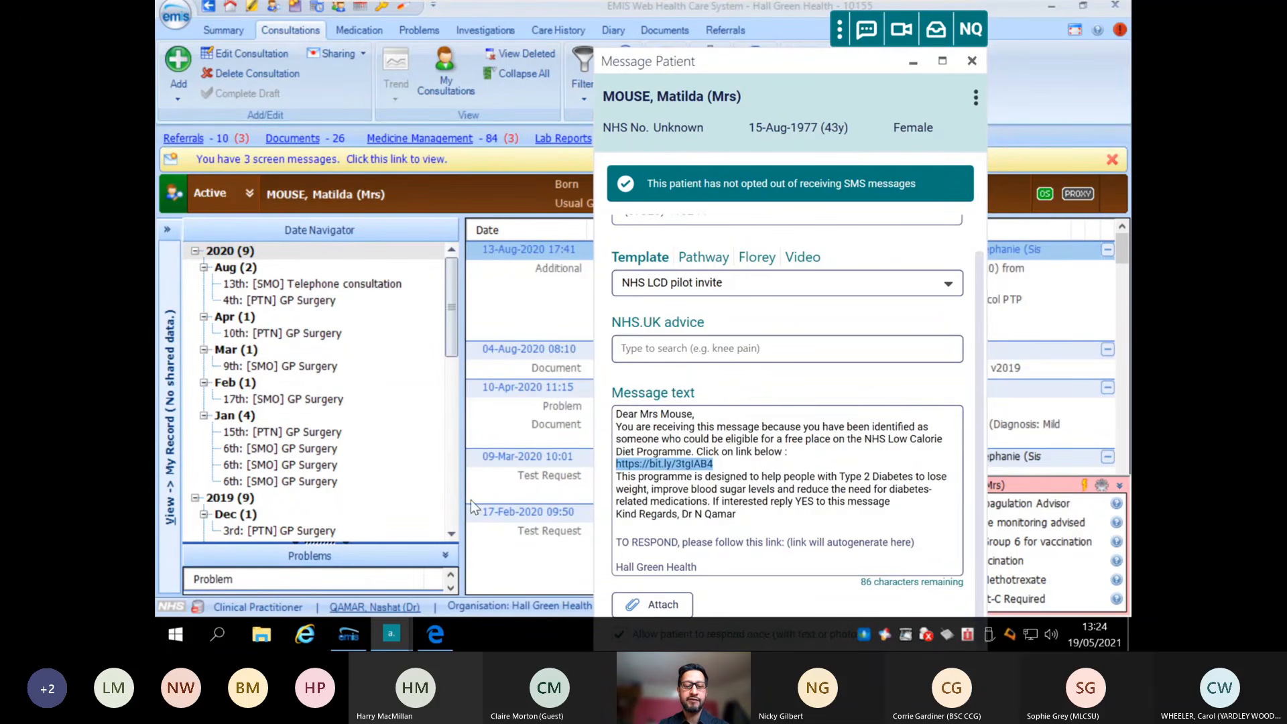
{"action": "left_click", "coordinate": [435, 634]}
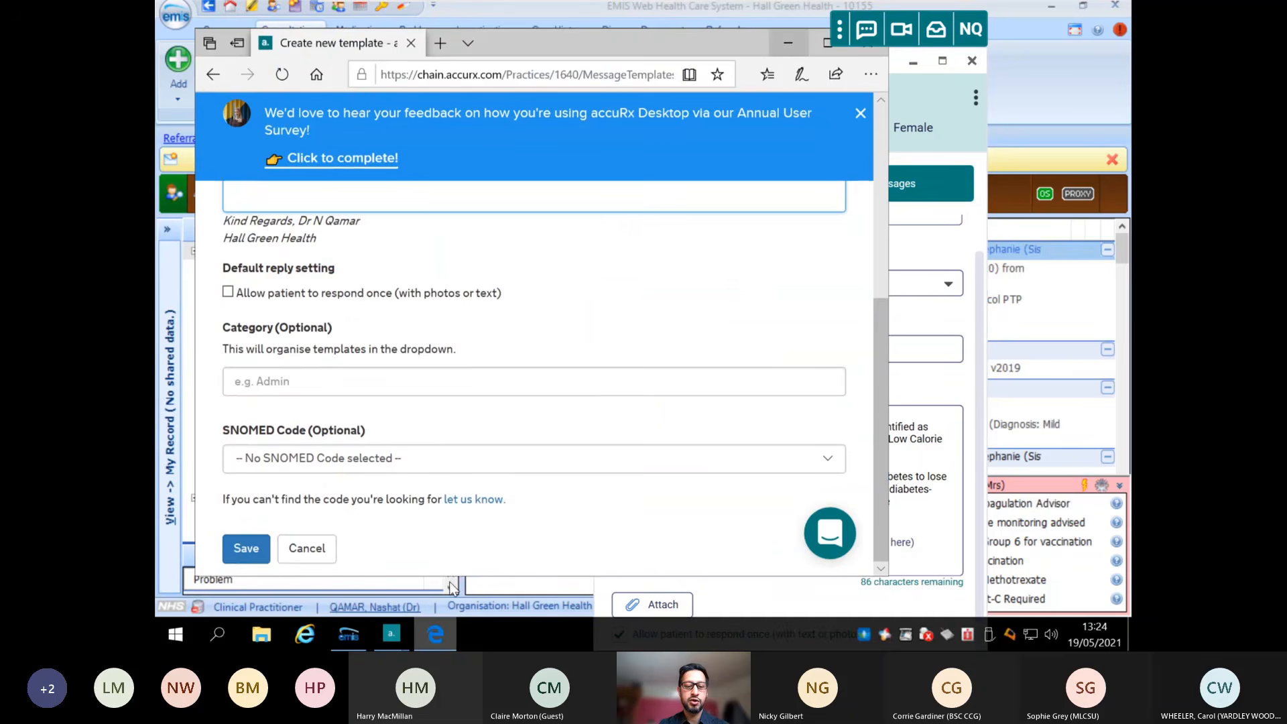
{"action": "left_click", "coordinate": [449, 43]}
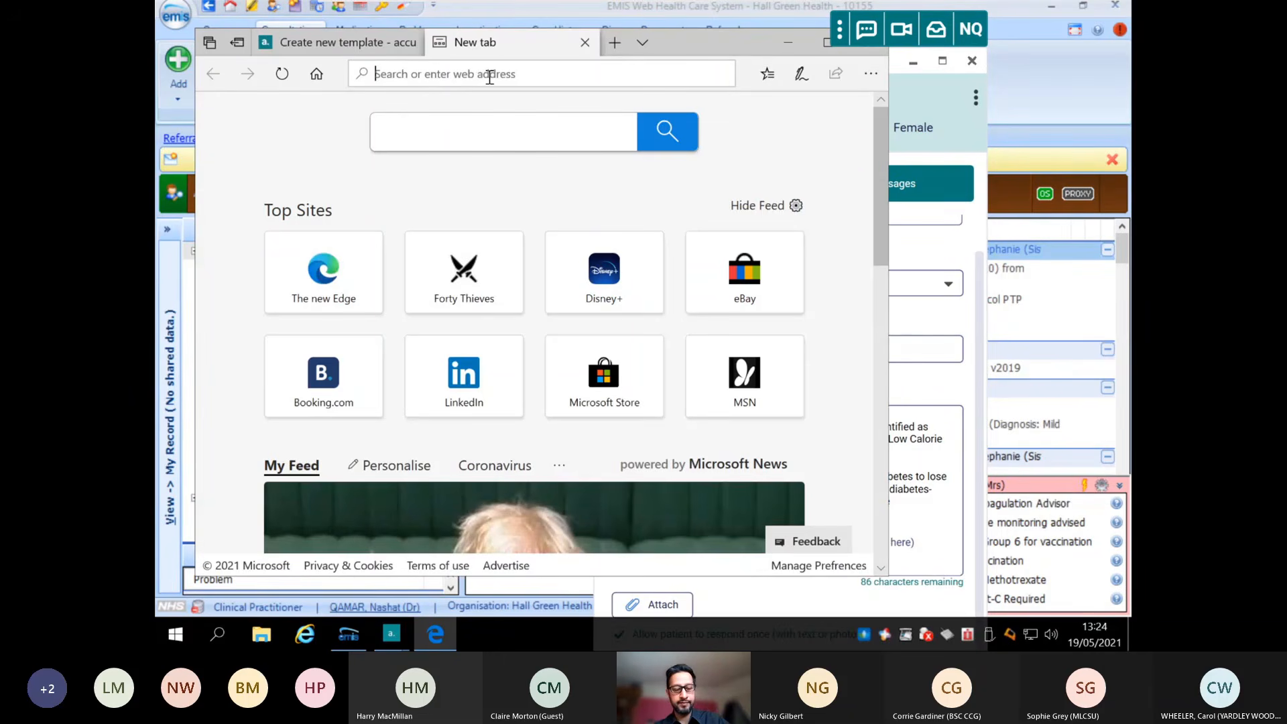
{"action": "key", "text": "ctrl+v"}
{"action": "key", "text": "Return"}
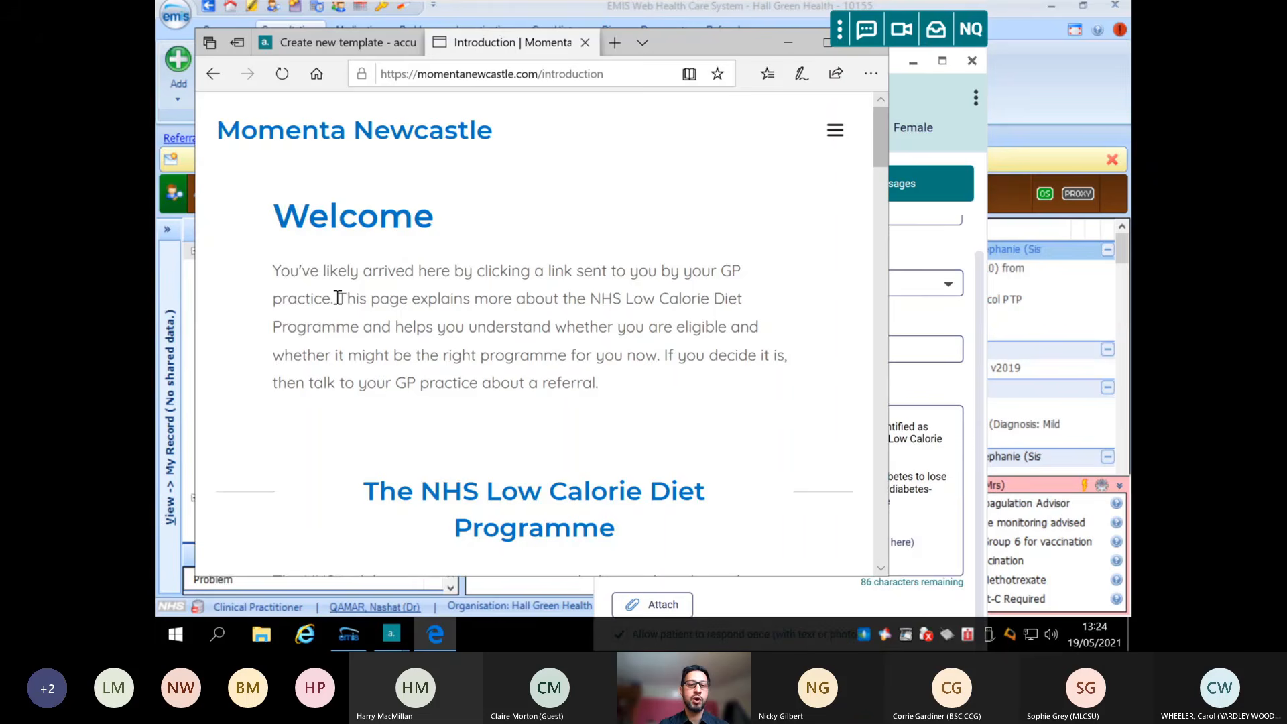
Read through the Momenta Newcastle introduction page, covering the programme description, eligibility, next steps and suitability sections
{"action": "scroll", "coordinate": [339, 298], "scroll_direction": "down", "scroll_amount": 3}
{"action": "scroll", "coordinate": [336, 298], "scroll_direction": "down", "scroll_amount": 4}
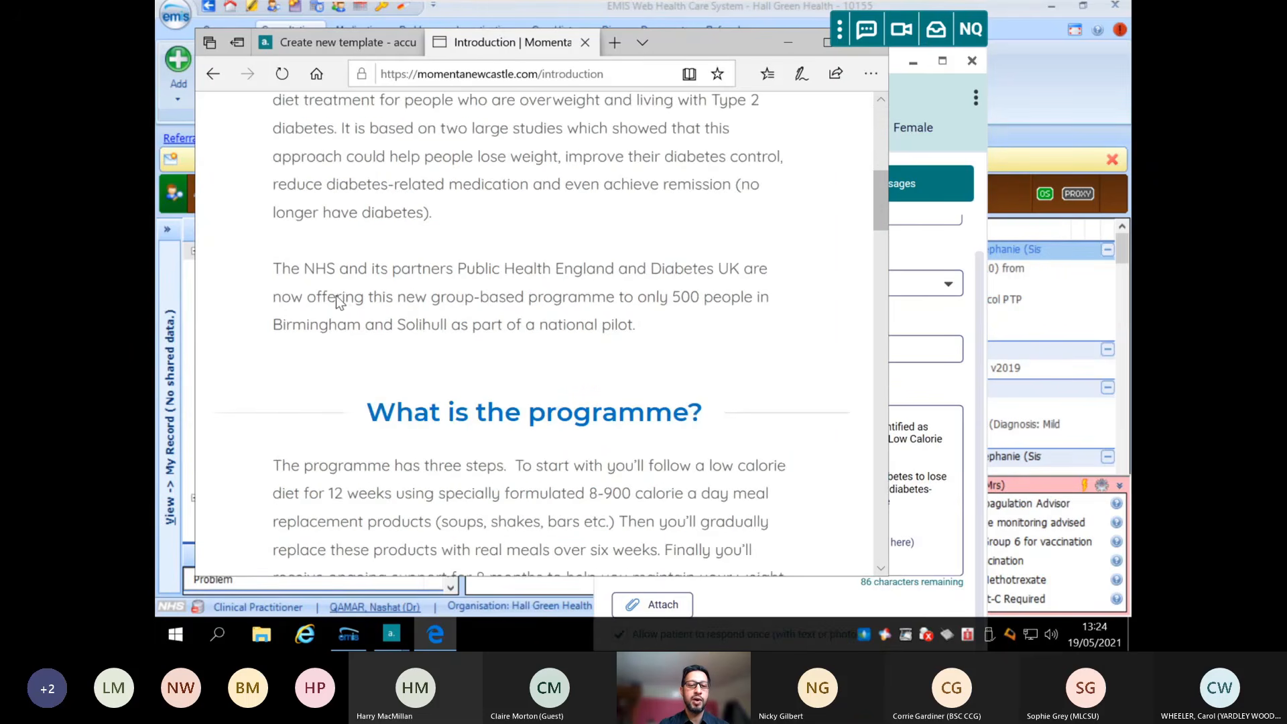
{"action": "scroll", "coordinate": [310, 251], "scroll_direction": "down", "scroll_amount": 5}
{"action": "scroll", "coordinate": [324, 231], "scroll_direction": "down", "scroll_amount": 4}
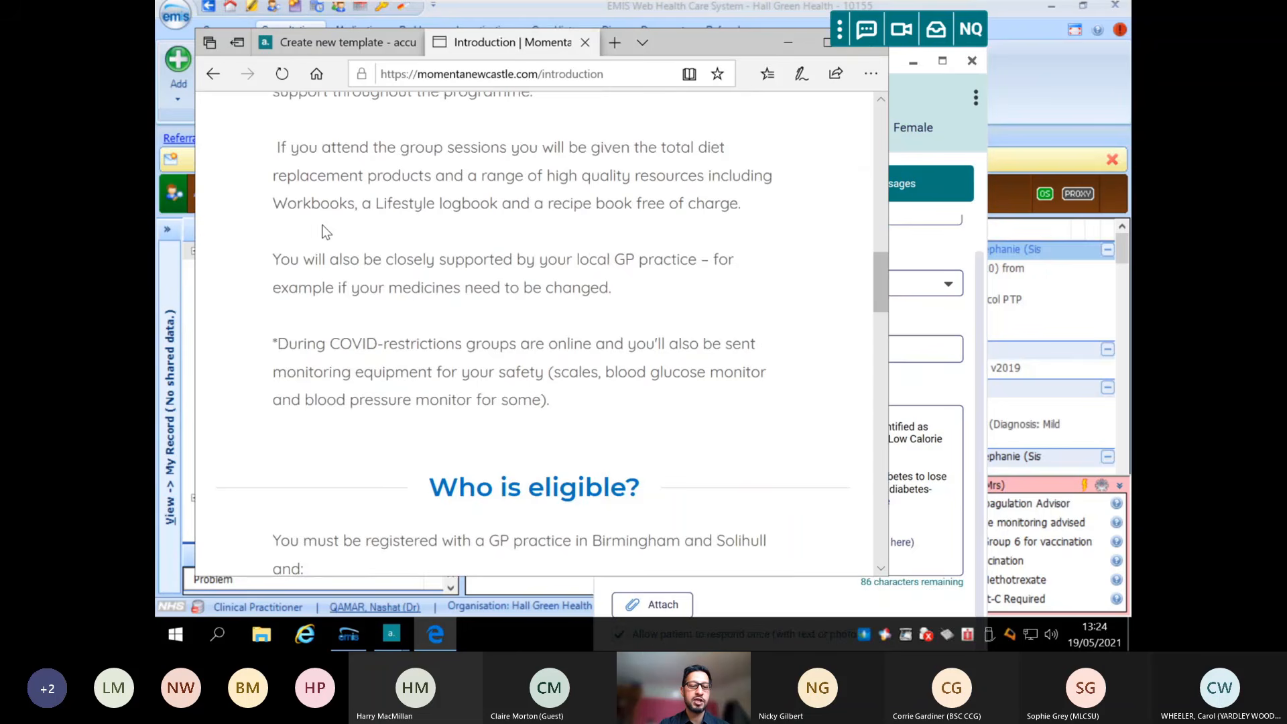
{"action": "scroll", "coordinate": [326, 231], "scroll_direction": "down", "scroll_amount": 3}
{"action": "scroll", "coordinate": [325, 231], "scroll_direction": "down", "scroll_amount": 5}
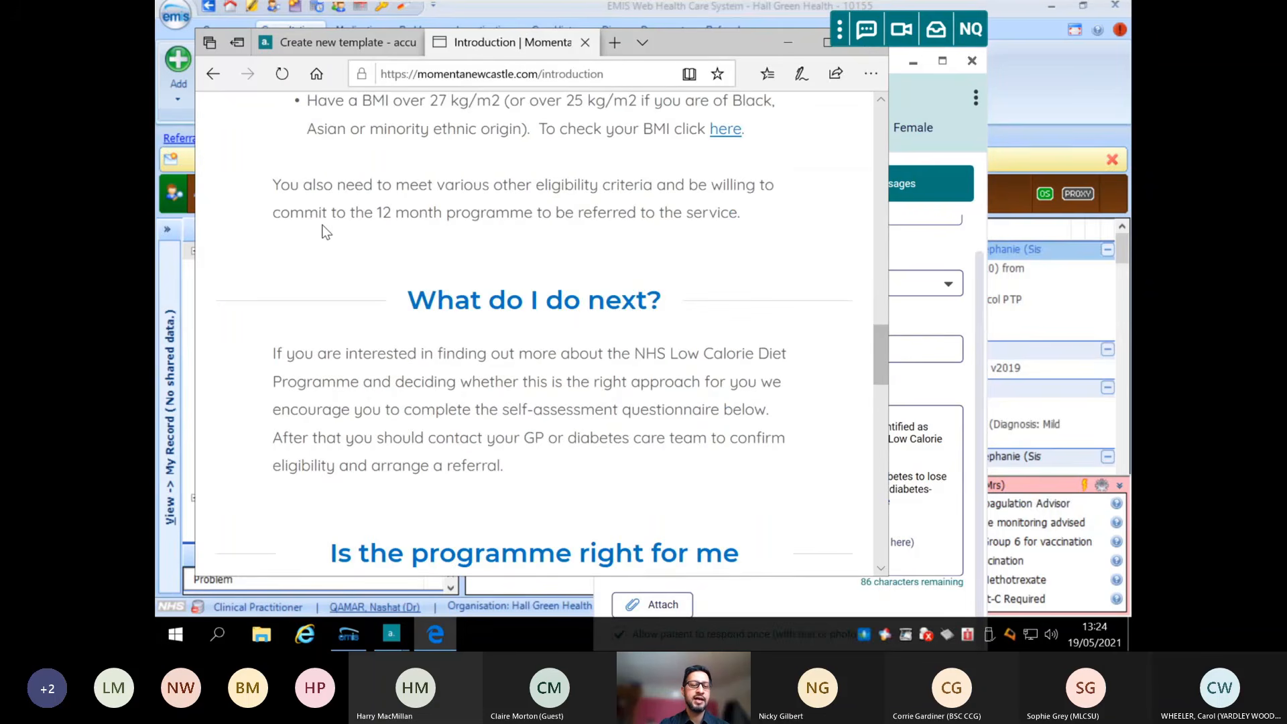
{"action": "scroll", "coordinate": [326, 232], "scroll_direction": "down", "scroll_amount": 3}
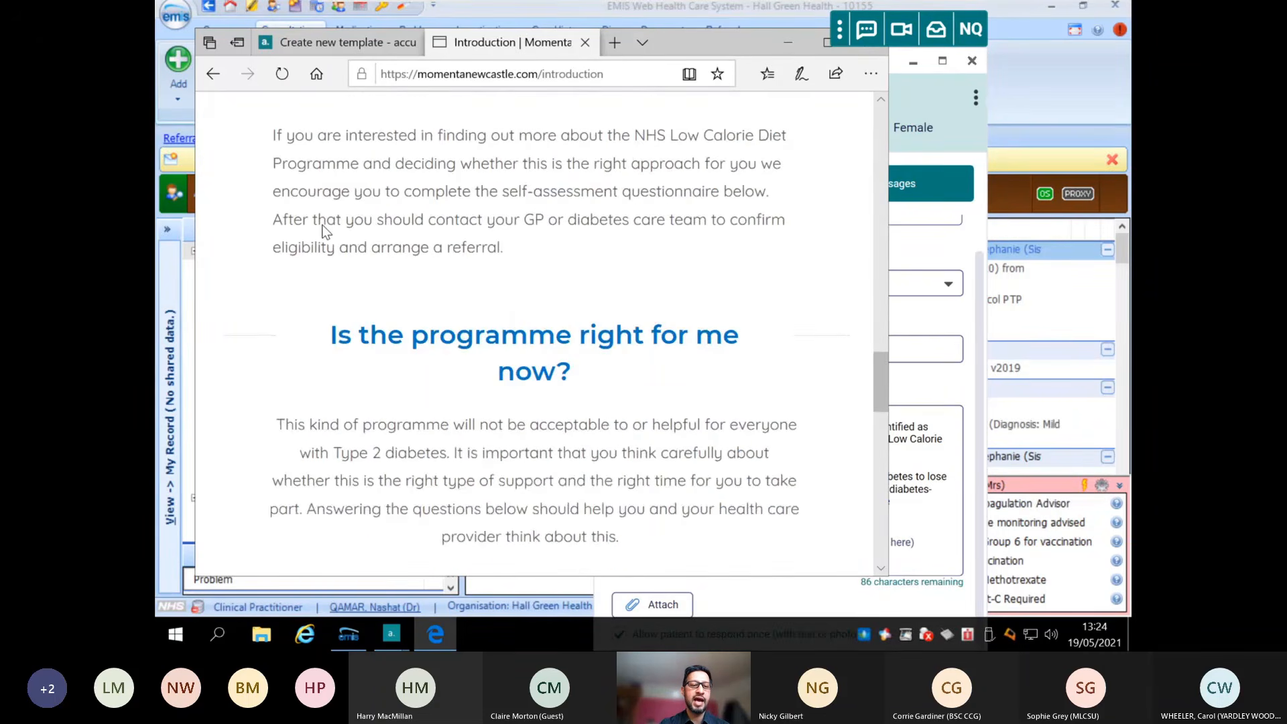
{"action": "scroll", "coordinate": [326, 231], "scroll_direction": "down", "scroll_amount": 5}
{"action": "scroll", "coordinate": [326, 231], "scroll_direction": "down", "scroll_amount": 10}
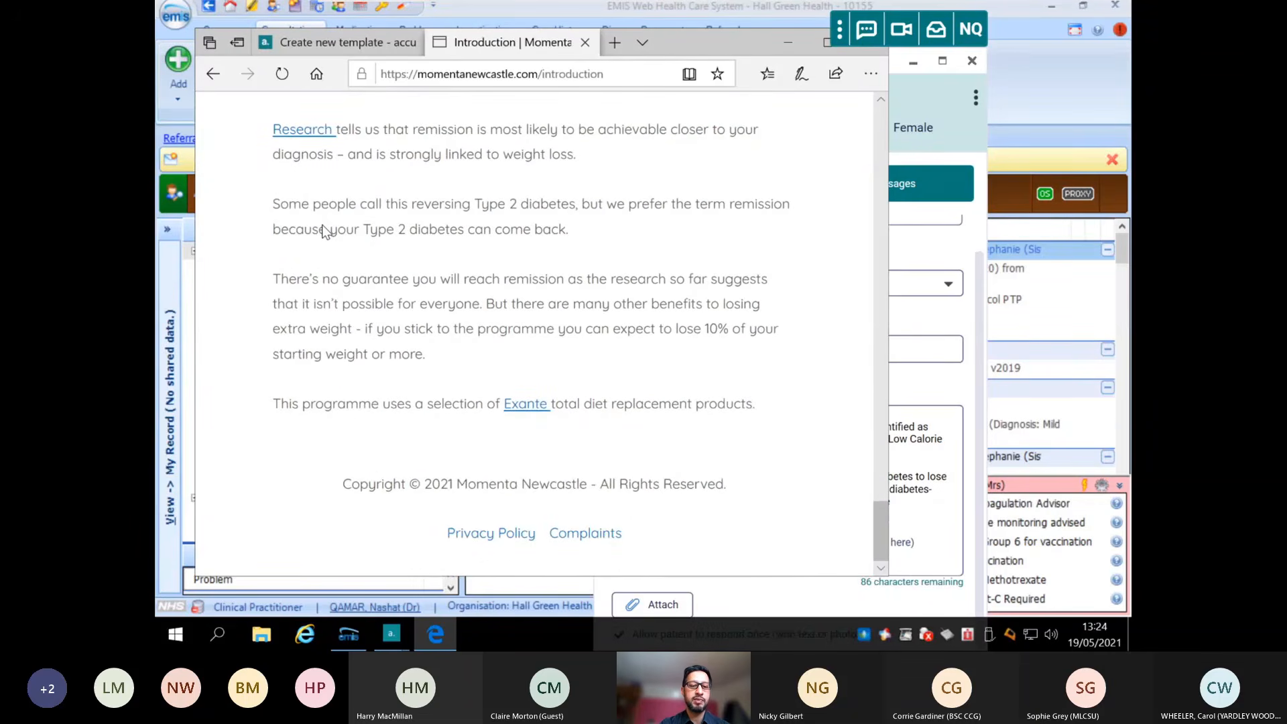
{"action": "scroll", "coordinate": [324, 232], "scroll_direction": "up", "scroll_amount": 4}
{"action": "scroll", "coordinate": [324, 232], "scroll_direction": "down", "scroll_amount": 4}
Open the linked Exante site, accept its cookies and examine the phase and reset order options before returning to the patient message
{"action": "left_click", "coordinate": [526, 408]}
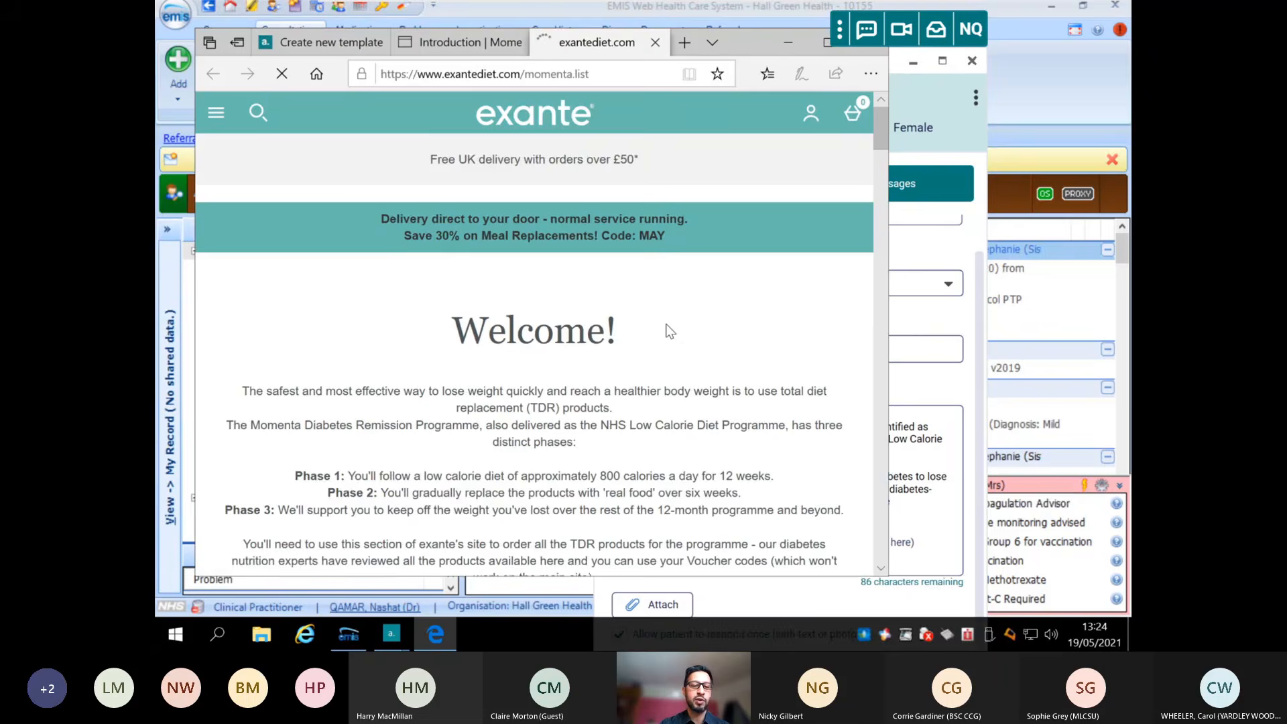
{"action": "scroll", "coordinate": [668, 324], "scroll_direction": "down", "scroll_amount": 3}
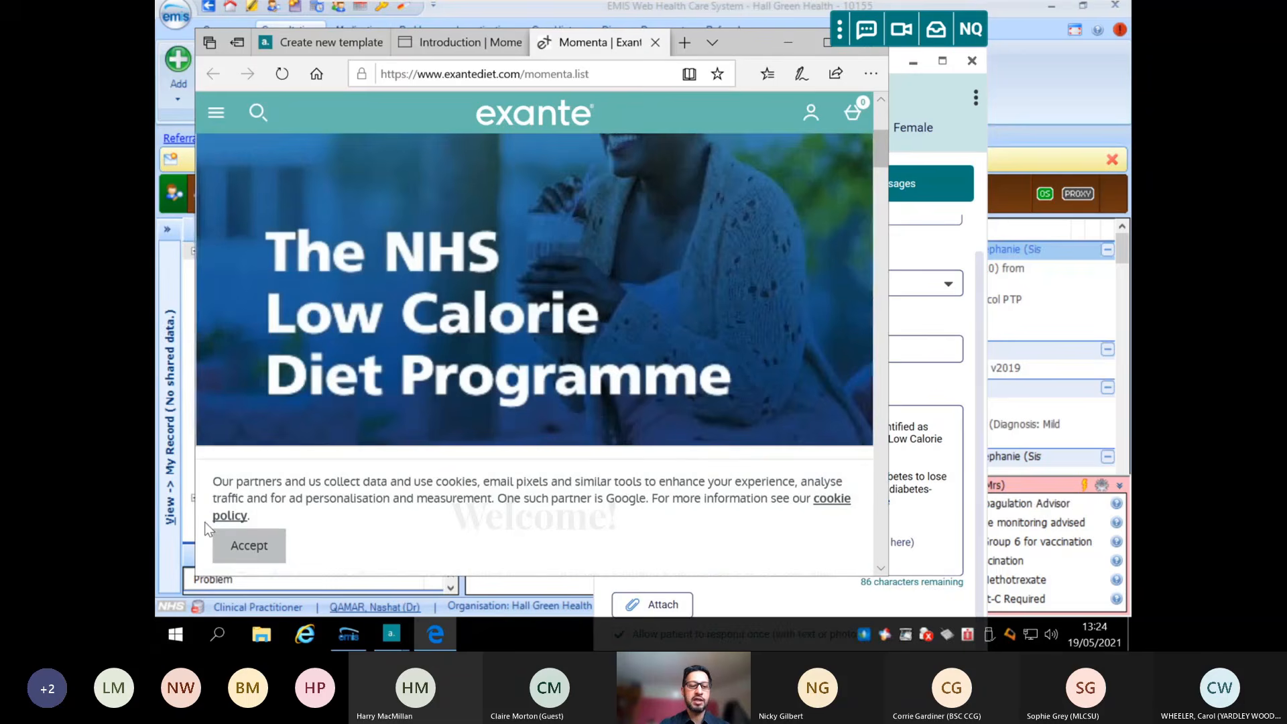
{"action": "left_click", "coordinate": [248, 545]}
{"action": "scroll", "coordinate": [442, 365], "scroll_direction": "down", "scroll_amount": 5}
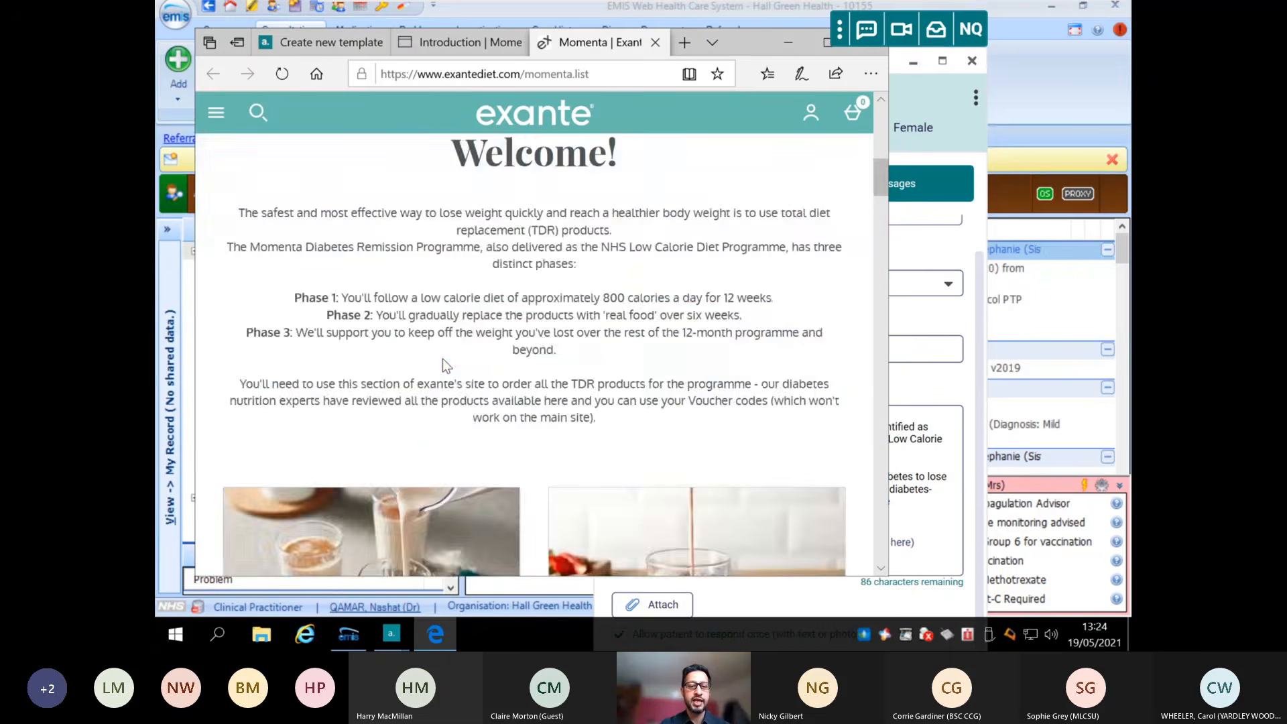
{"action": "scroll", "coordinate": [442, 362], "scroll_direction": "down", "scroll_amount": 4}
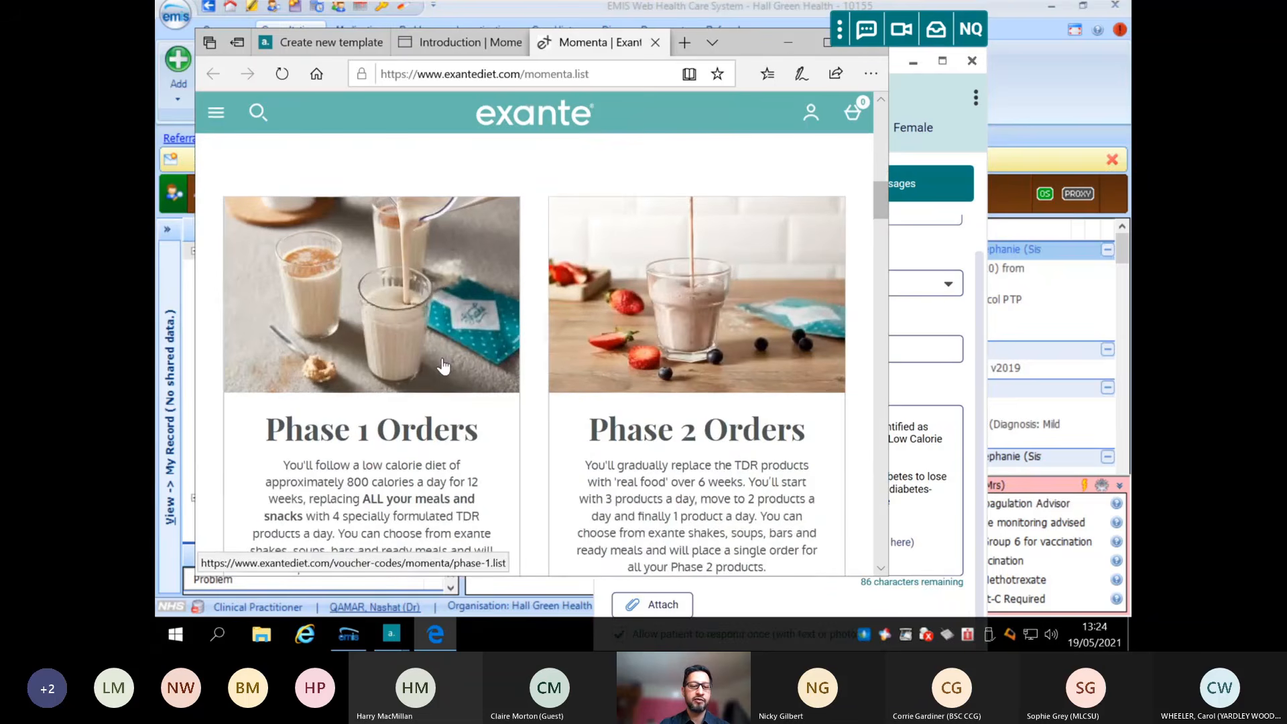
{"action": "scroll", "coordinate": [442, 365], "scroll_direction": "down", "scroll_amount": 3}
{"action": "scroll", "coordinate": [442, 365], "scroll_direction": "down", "scroll_amount": 5}
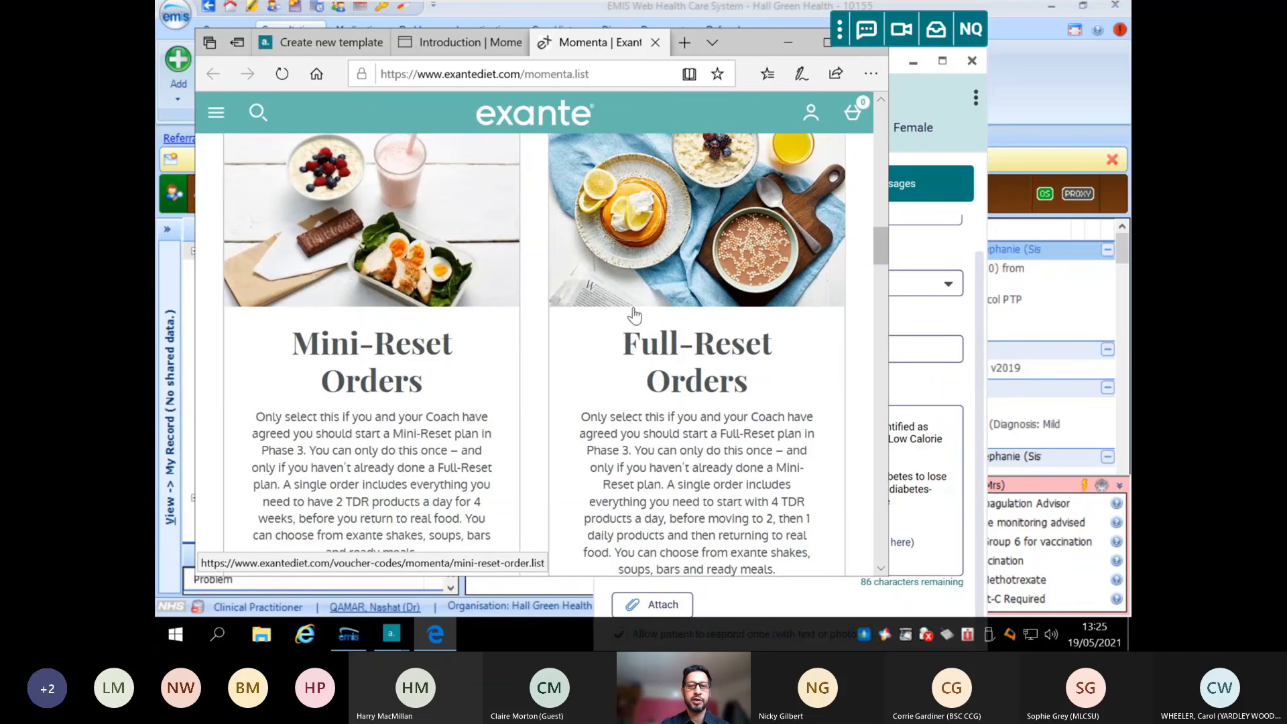
{"action": "left_click", "coordinate": [784, 36]}
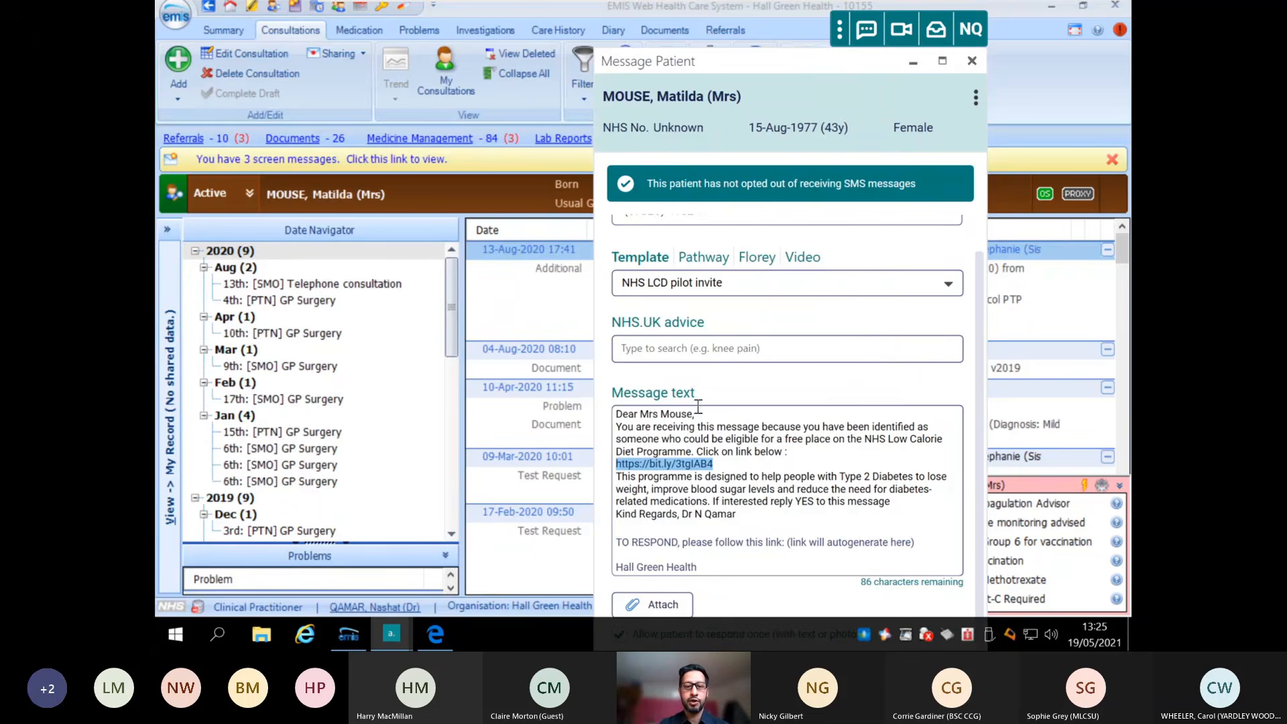
Review the NHS LCD pilot invite and its one-time response option, maximise the message window and send the text to the patient
{"action": "left_click", "coordinate": [629, 480]}
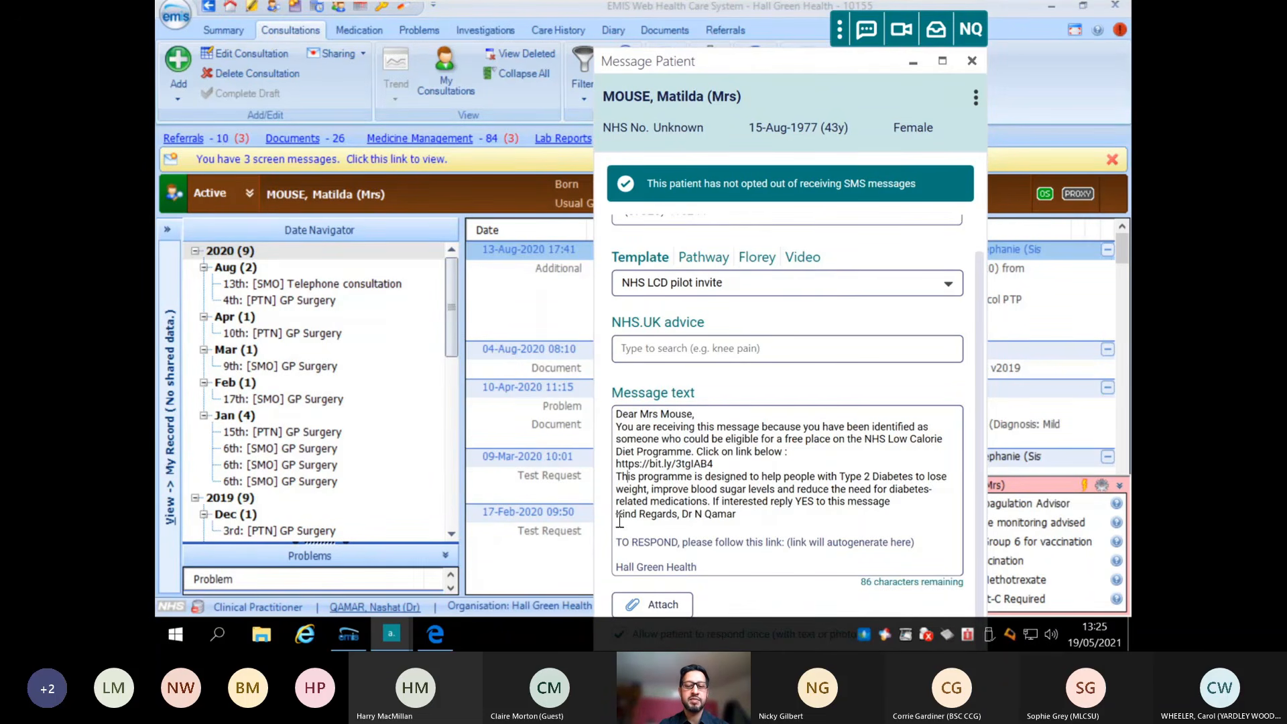
{"action": "scroll", "coordinate": [741, 530], "scroll_direction": "down", "scroll_amount": 1}
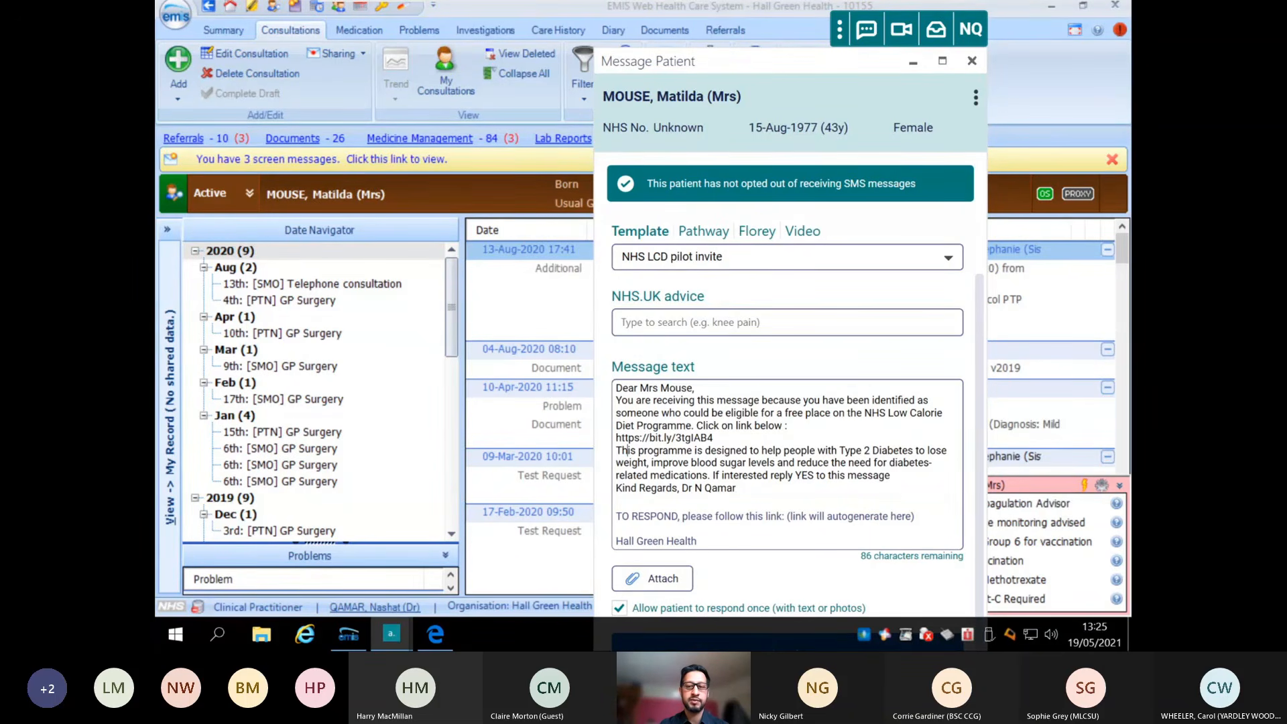
{"action": "mouse_move", "coordinate": [757, 54]}
{"action": "left_mouse_down"}
{"action": "mouse_move", "coordinate": [742, 40]}
{"action": "mouse_move", "coordinate": [743, 2]}
{"action": "mouse_move", "coordinate": [742, 39]}
{"action": "left_mouse_up"}
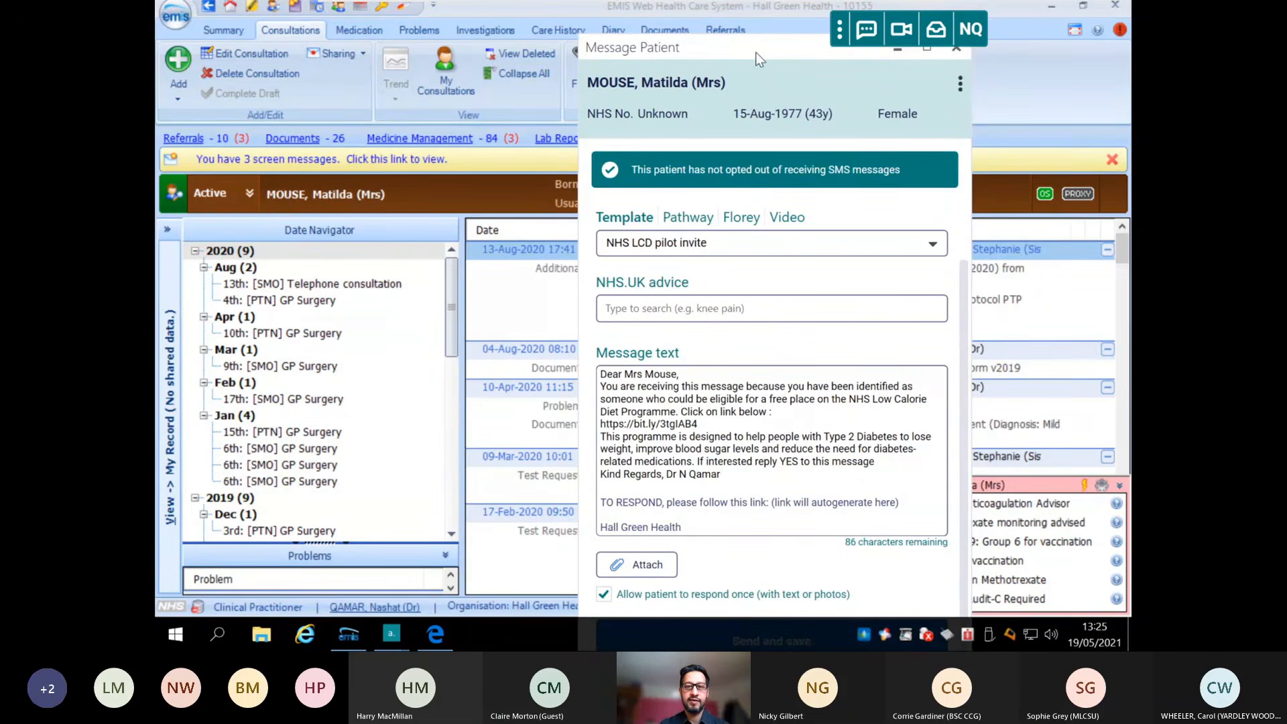
{"action": "left_click_drag", "start_coordinate": [755, 52], "coordinate": [695, 51]}
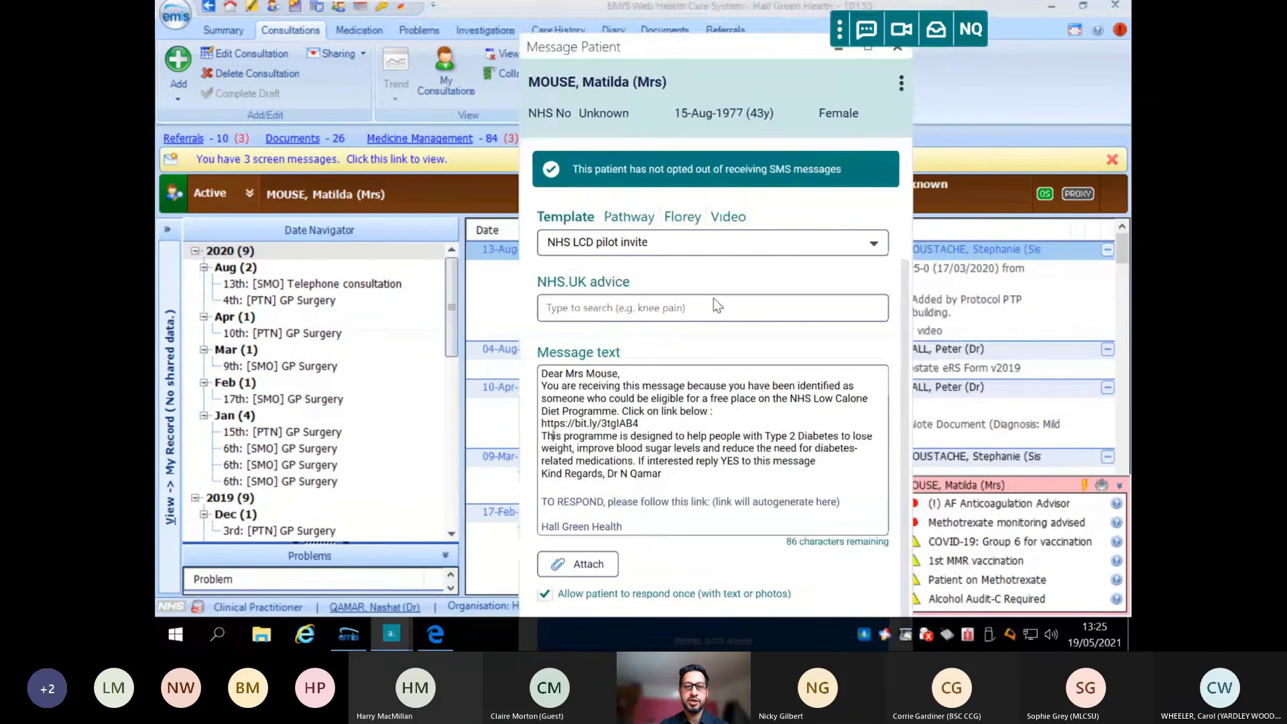
{"action": "double_click", "coordinate": [758, 39]}
{"action": "left_click", "coordinate": [442, 556]}
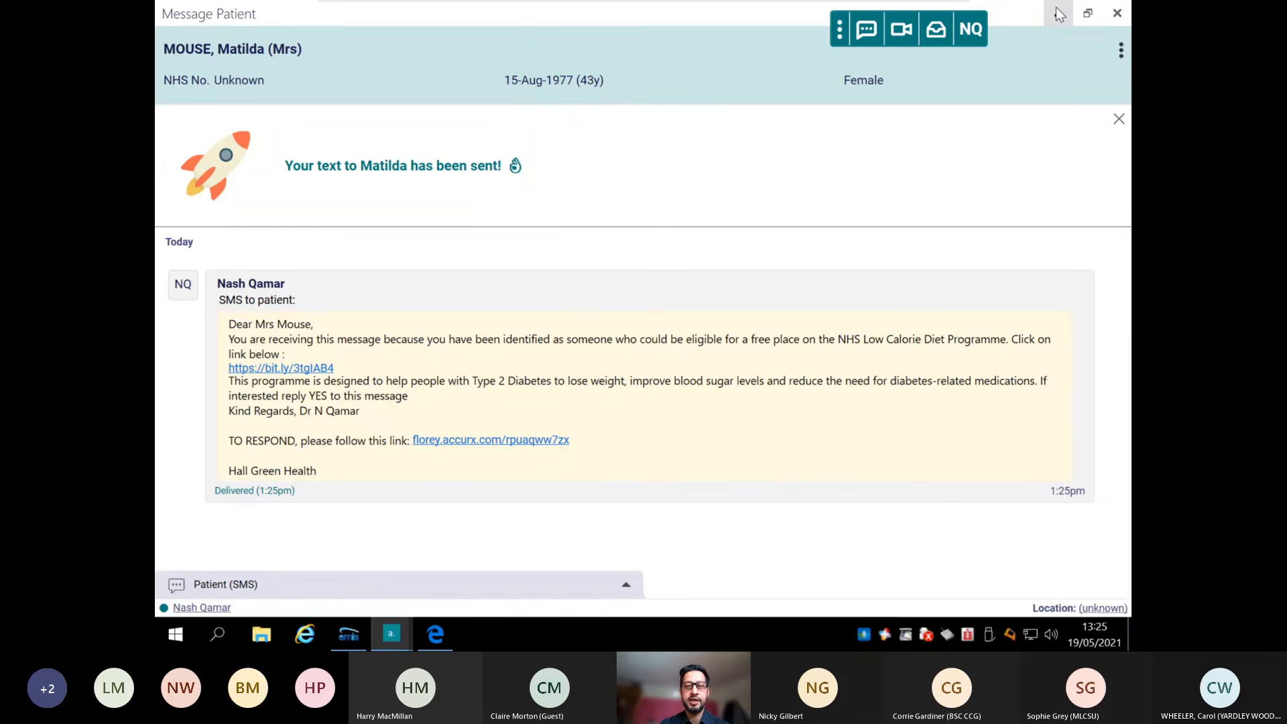
Minimise the sent message window and check the accuRx inbox for patient responses
{"action": "left_click", "coordinate": [1059, 15]}
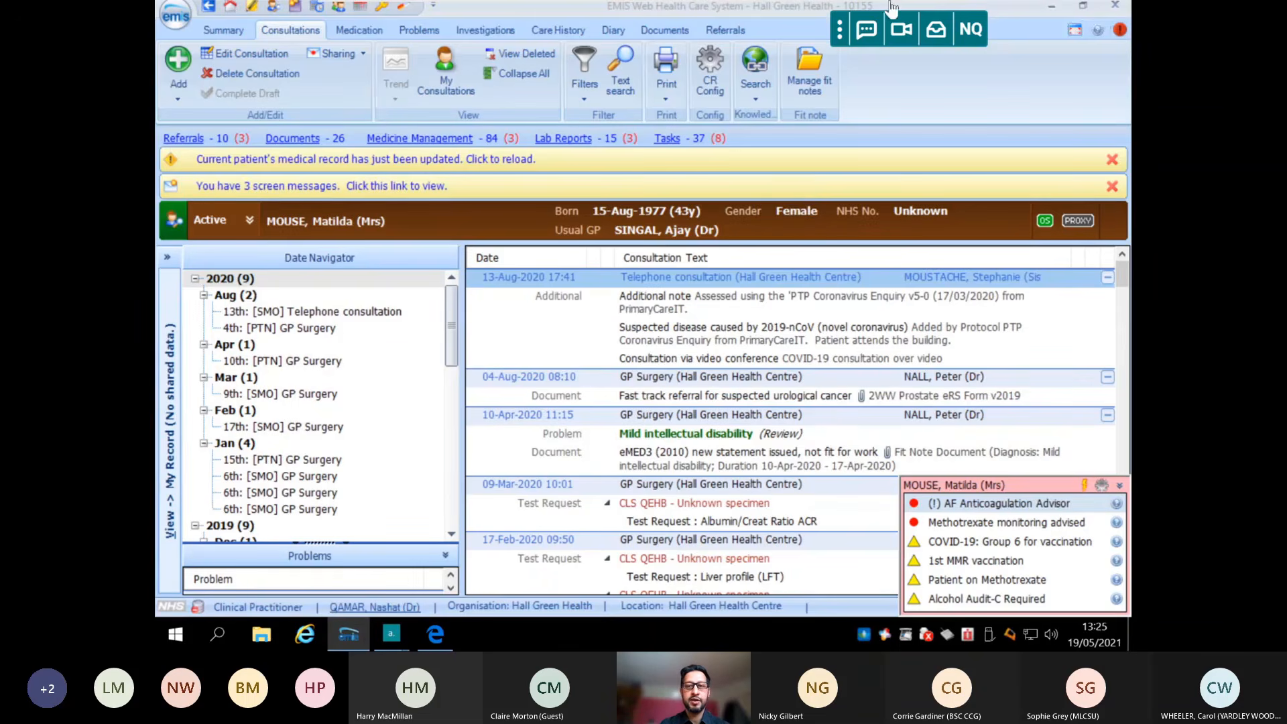
{"action": "left_click", "coordinate": [936, 34]}
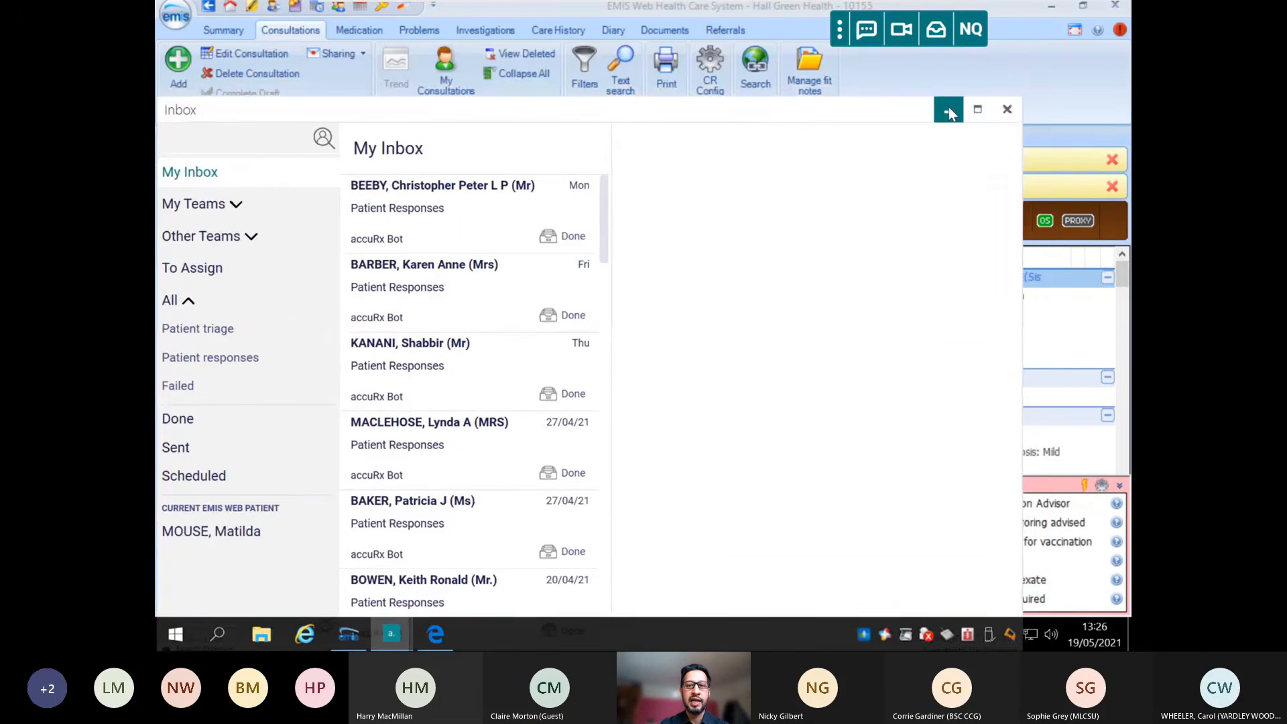
{"action": "left_click", "coordinate": [949, 109]}
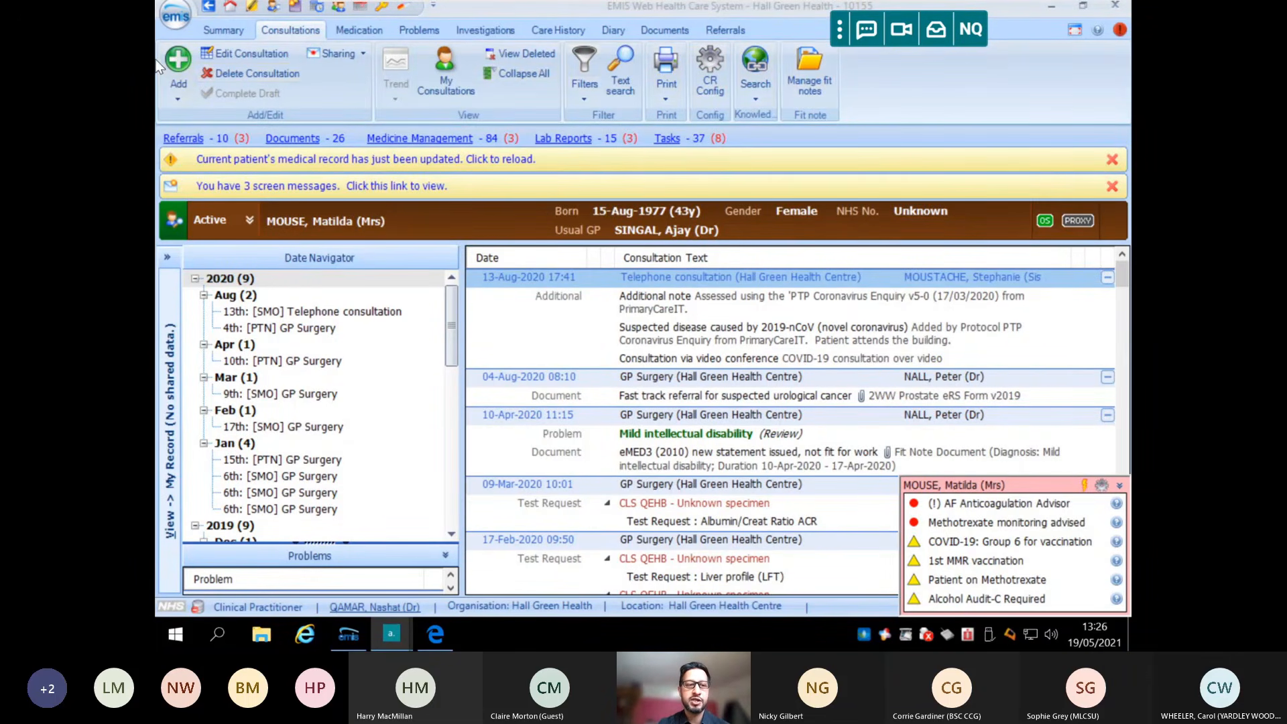
Go to Population Reporting, open the Low Calorie Diet Programme v1 folder and select the Set 1 all eligible patients folder
{"action": "left_click", "coordinate": [173, 17]}
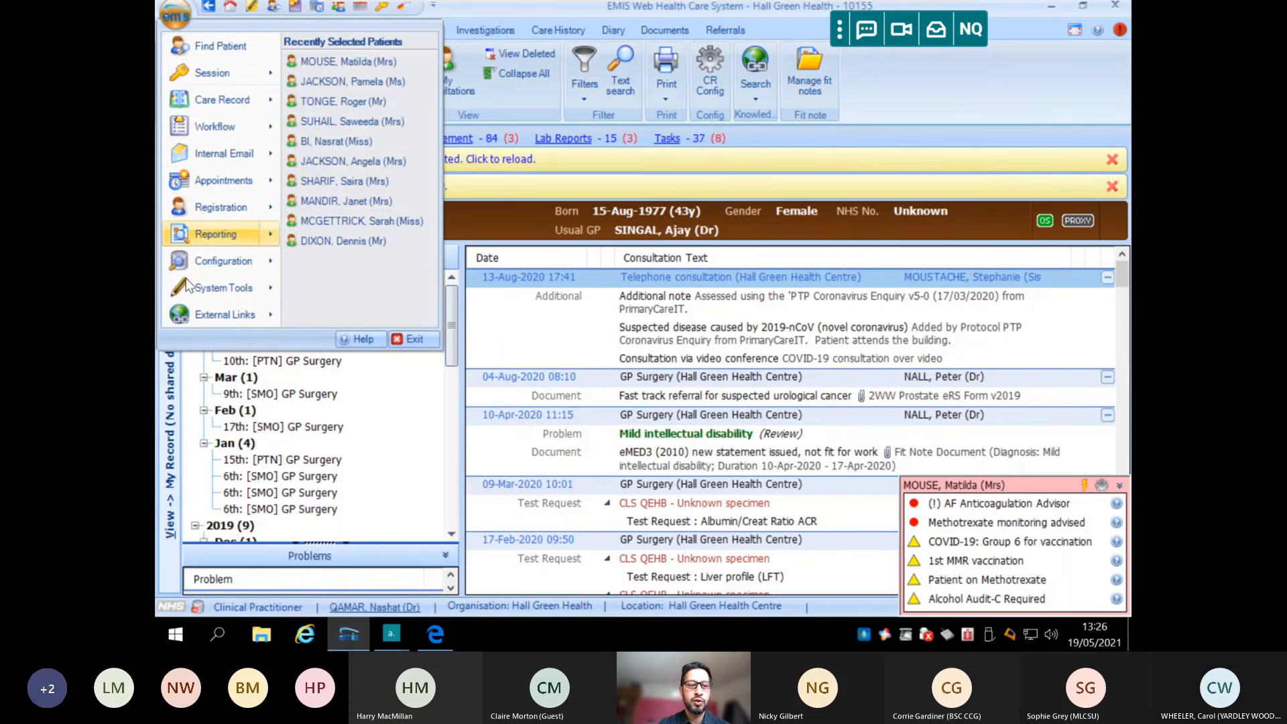
{"action": "mouse_move", "coordinate": [199, 235]}
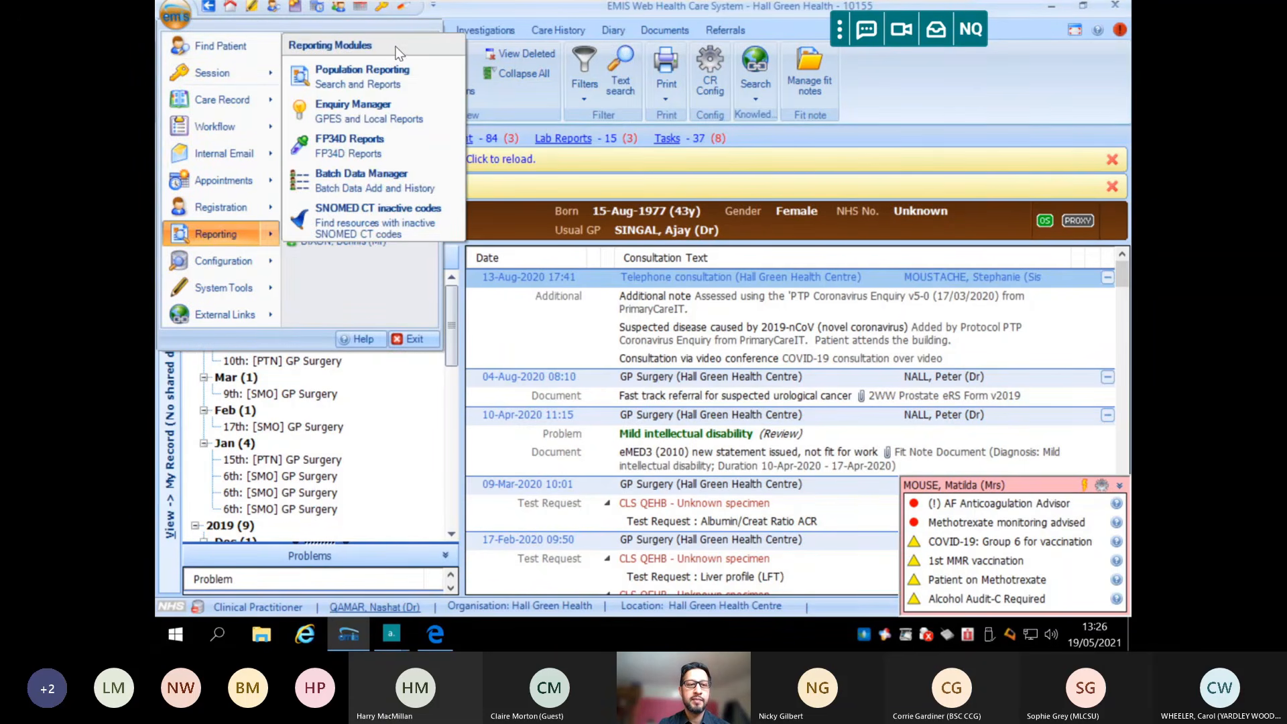
{"action": "left_click", "coordinate": [345, 80]}
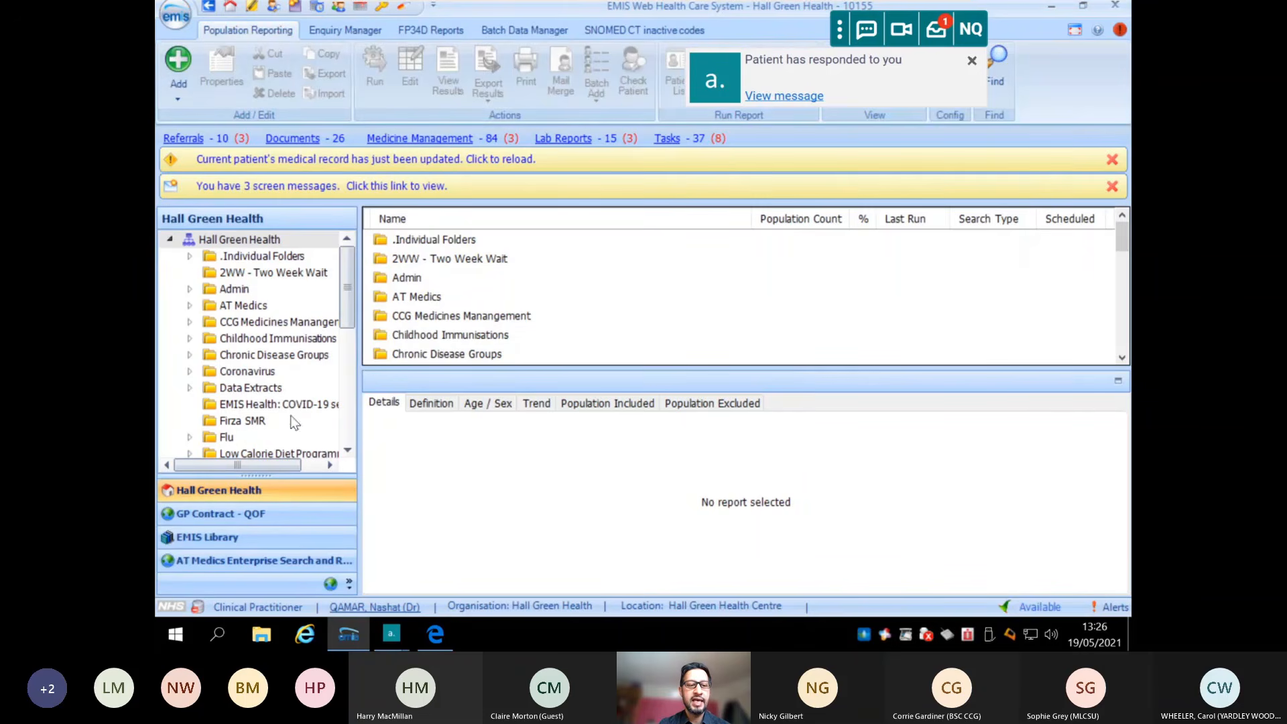
{"action": "left_click_drag", "start_coordinate": [347, 275], "coordinate": [350, 319]}
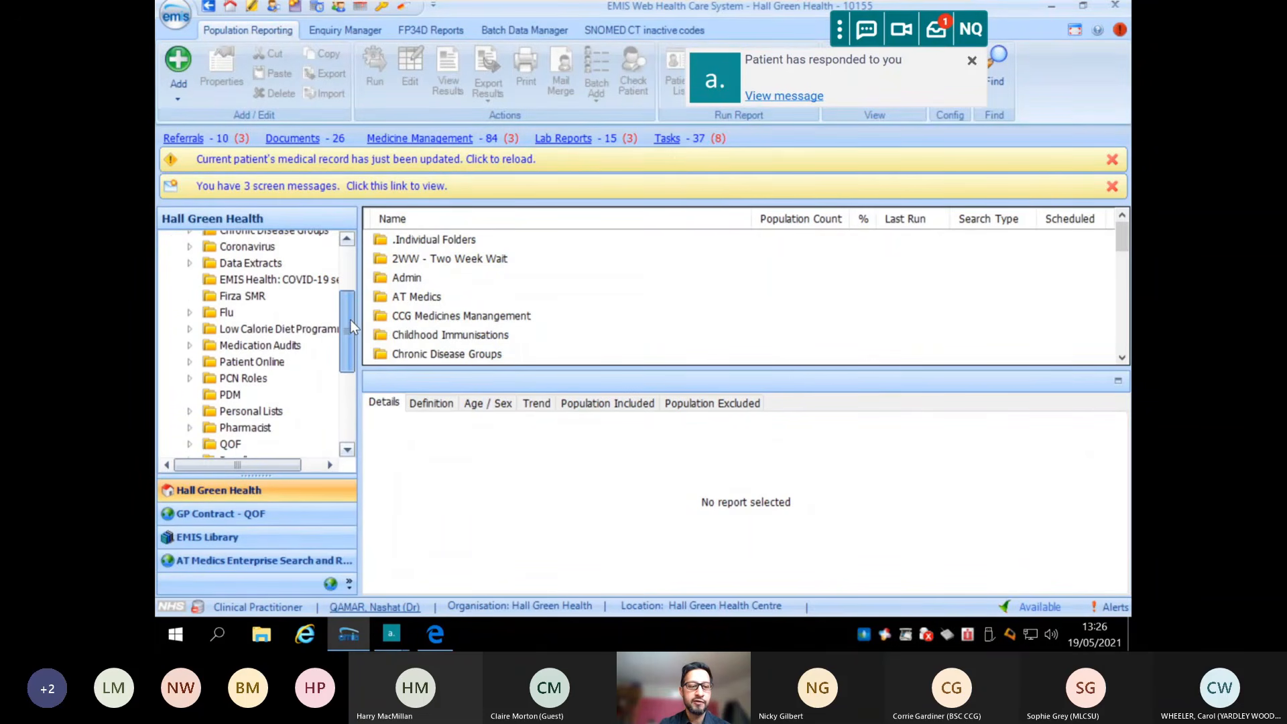
{"action": "left_click", "coordinate": [224, 331]}
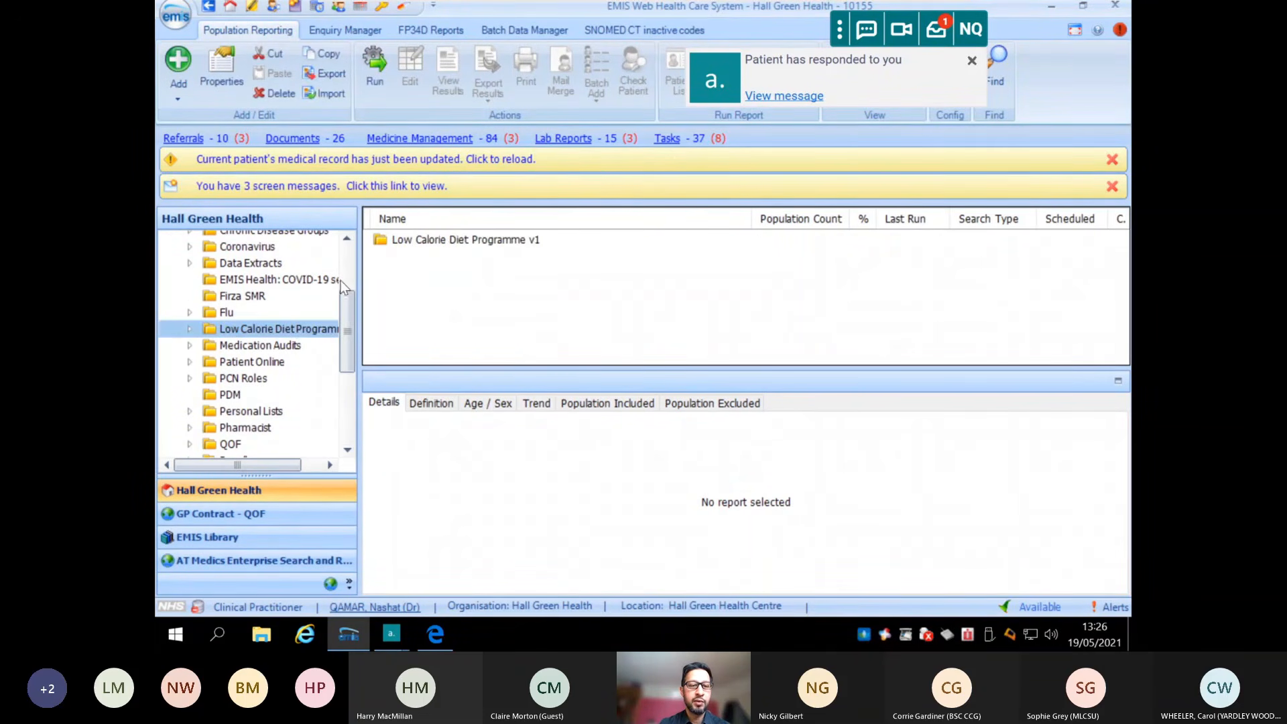
{"action": "double_click", "coordinate": [433, 242]}
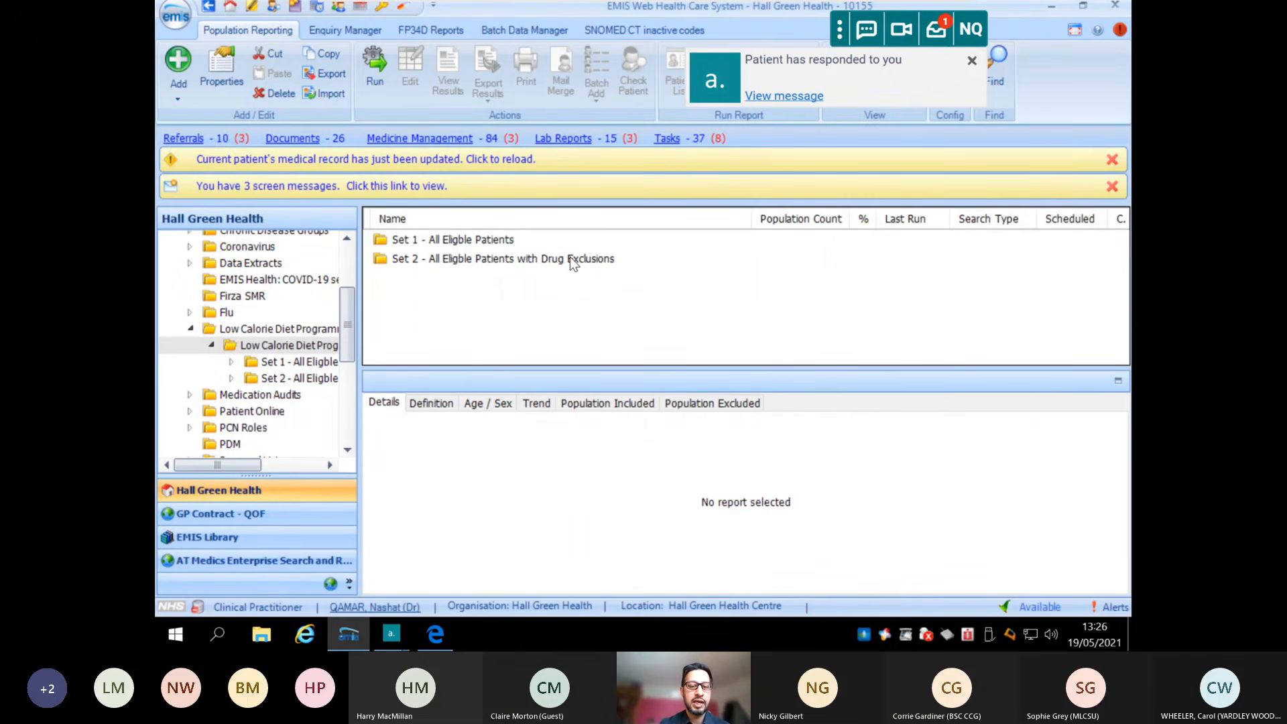
{"action": "left_click", "coordinate": [467, 243]}
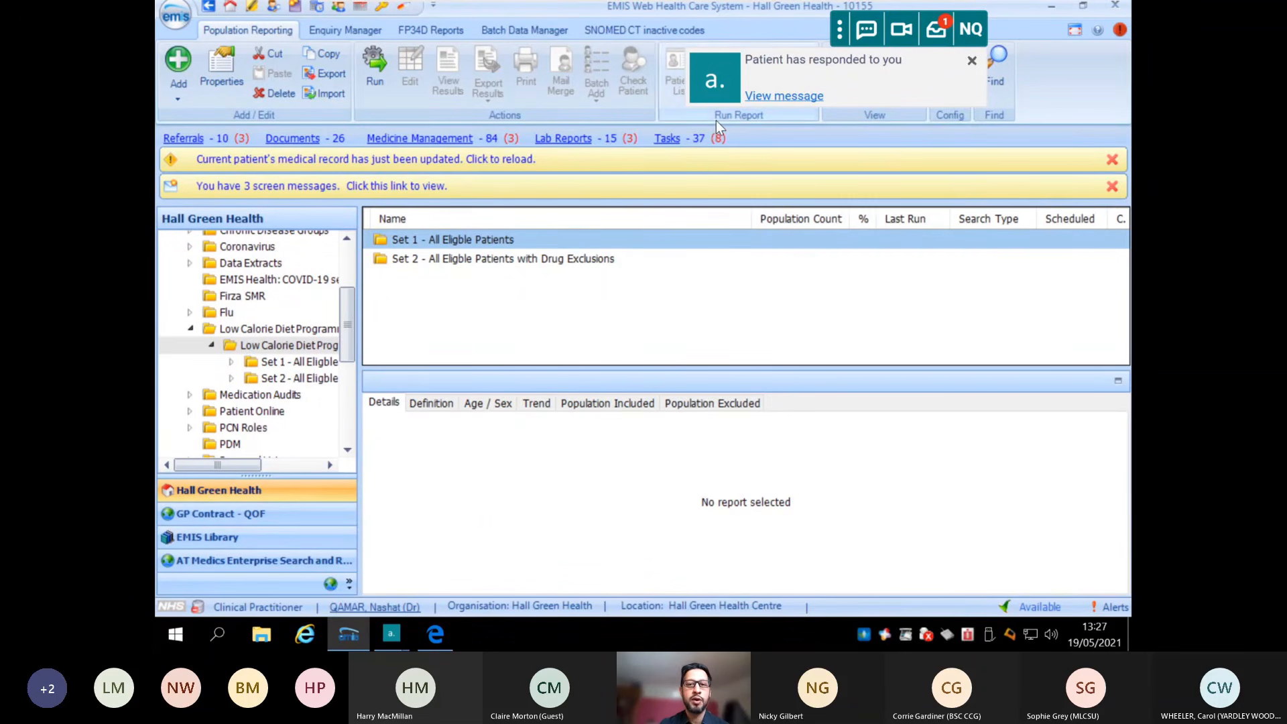
Open the patient's new accuRx response, save it to the record and return to the patient's consultations
{"action": "left_click", "coordinate": [758, 100]}
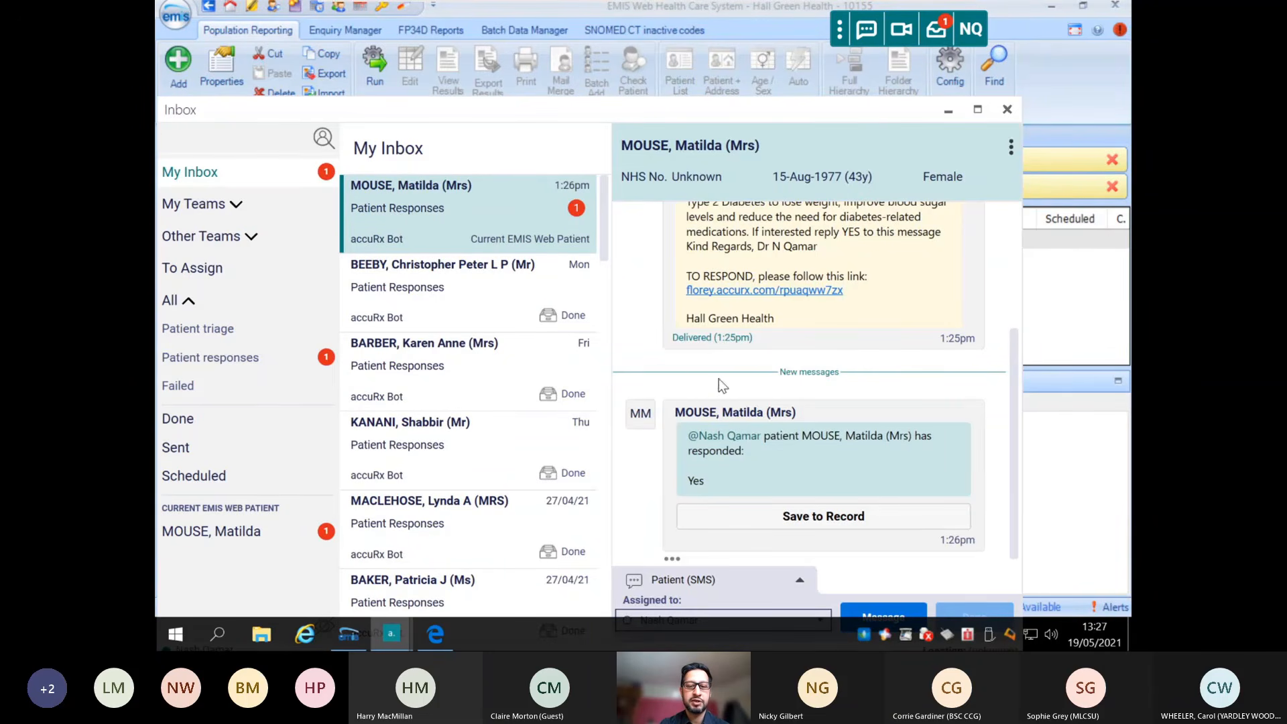
{"action": "left_click", "coordinate": [804, 520]}
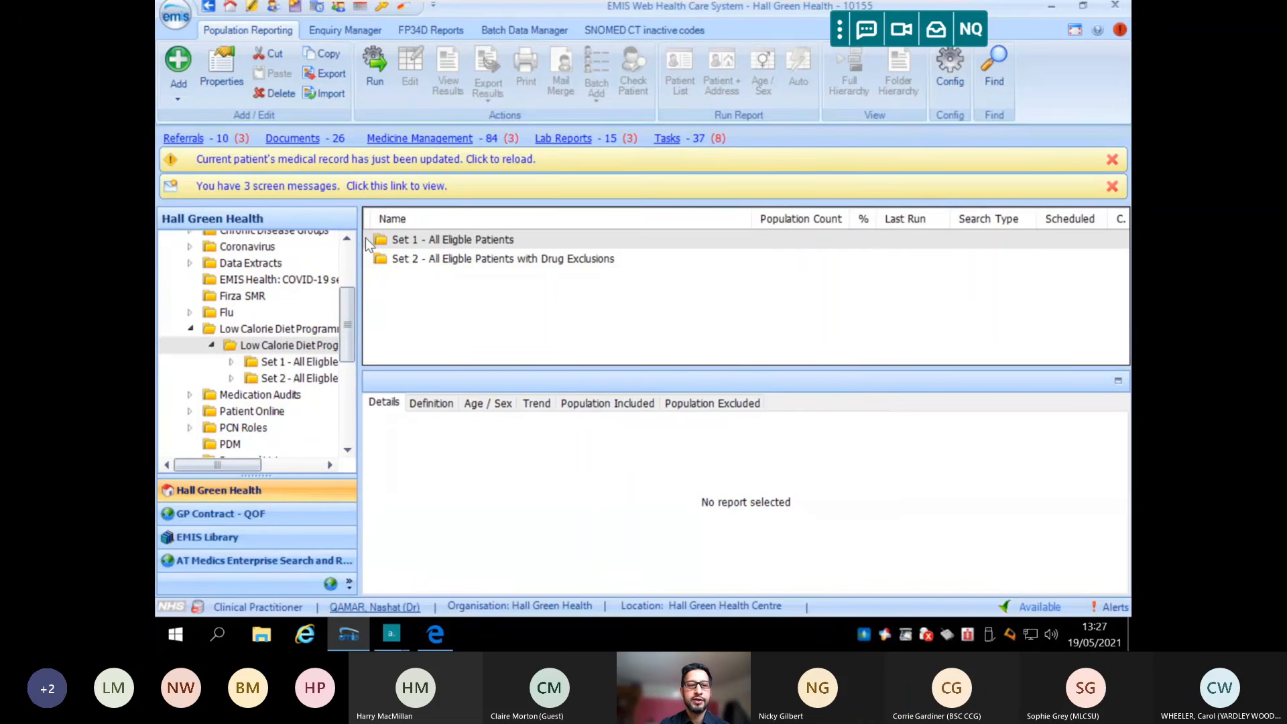
{"action": "mouse_move", "coordinate": [328, 37]}
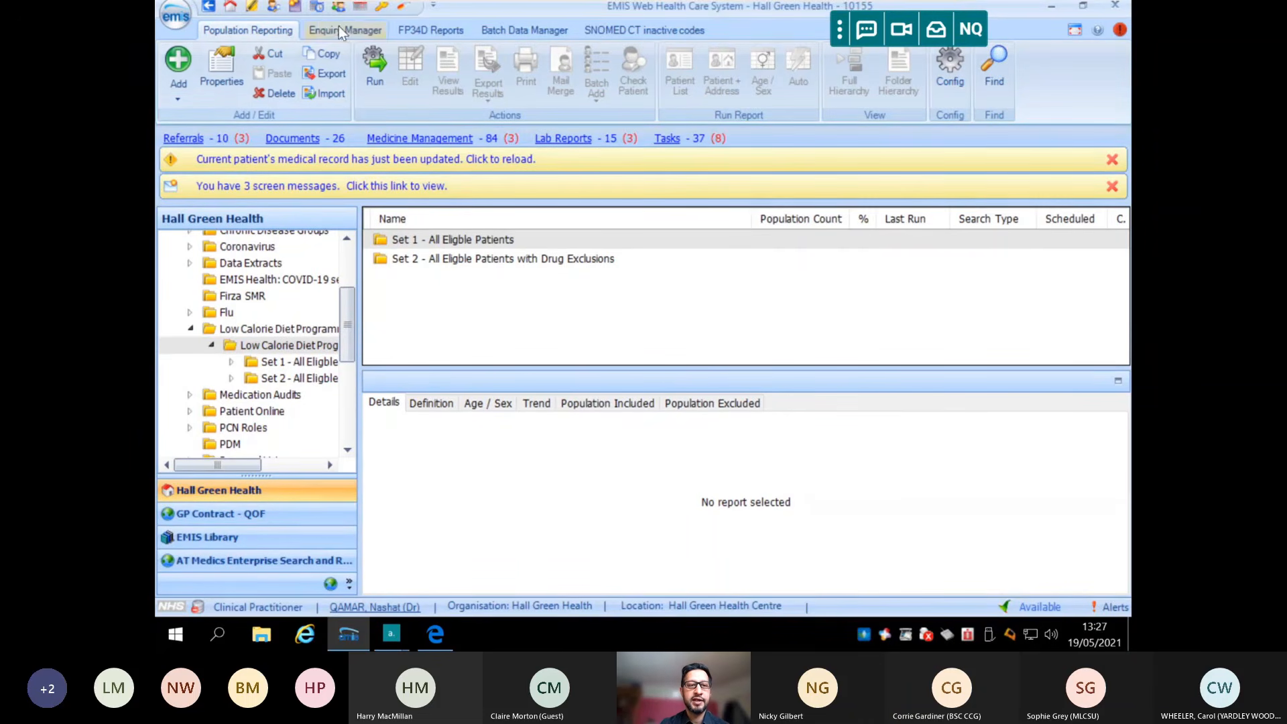
{"action": "left_click", "coordinate": [339, 7]}
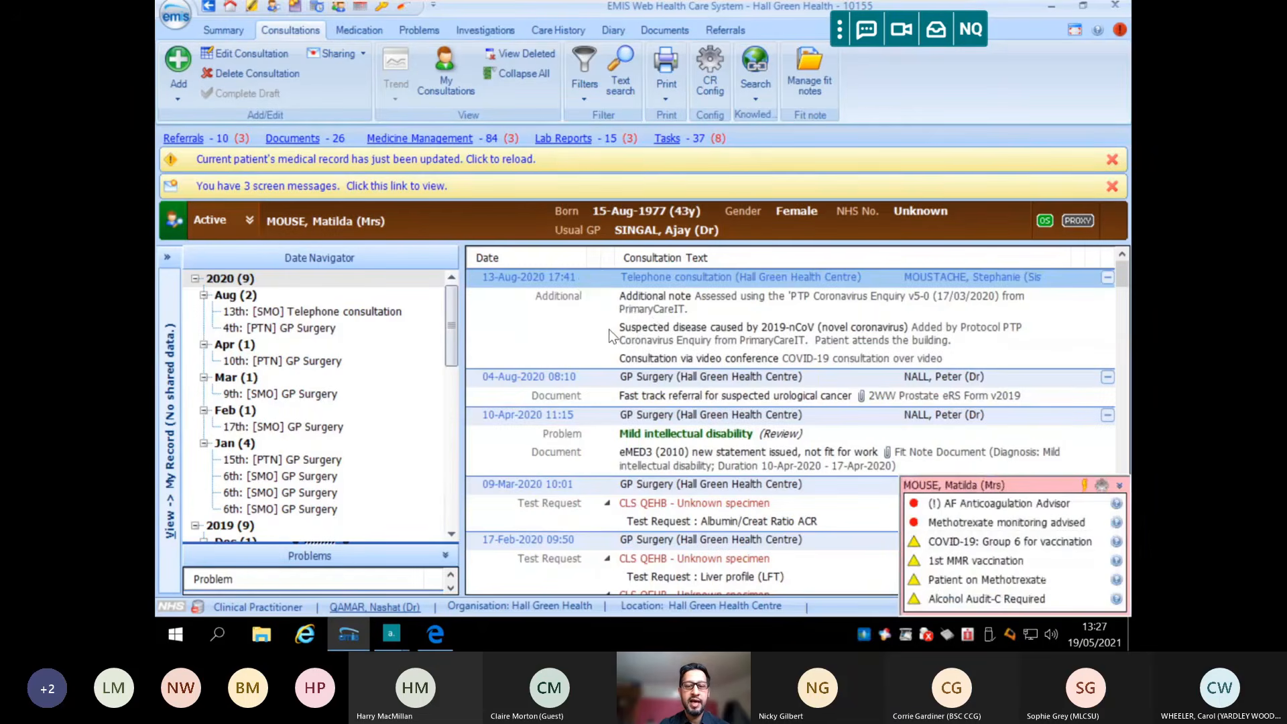